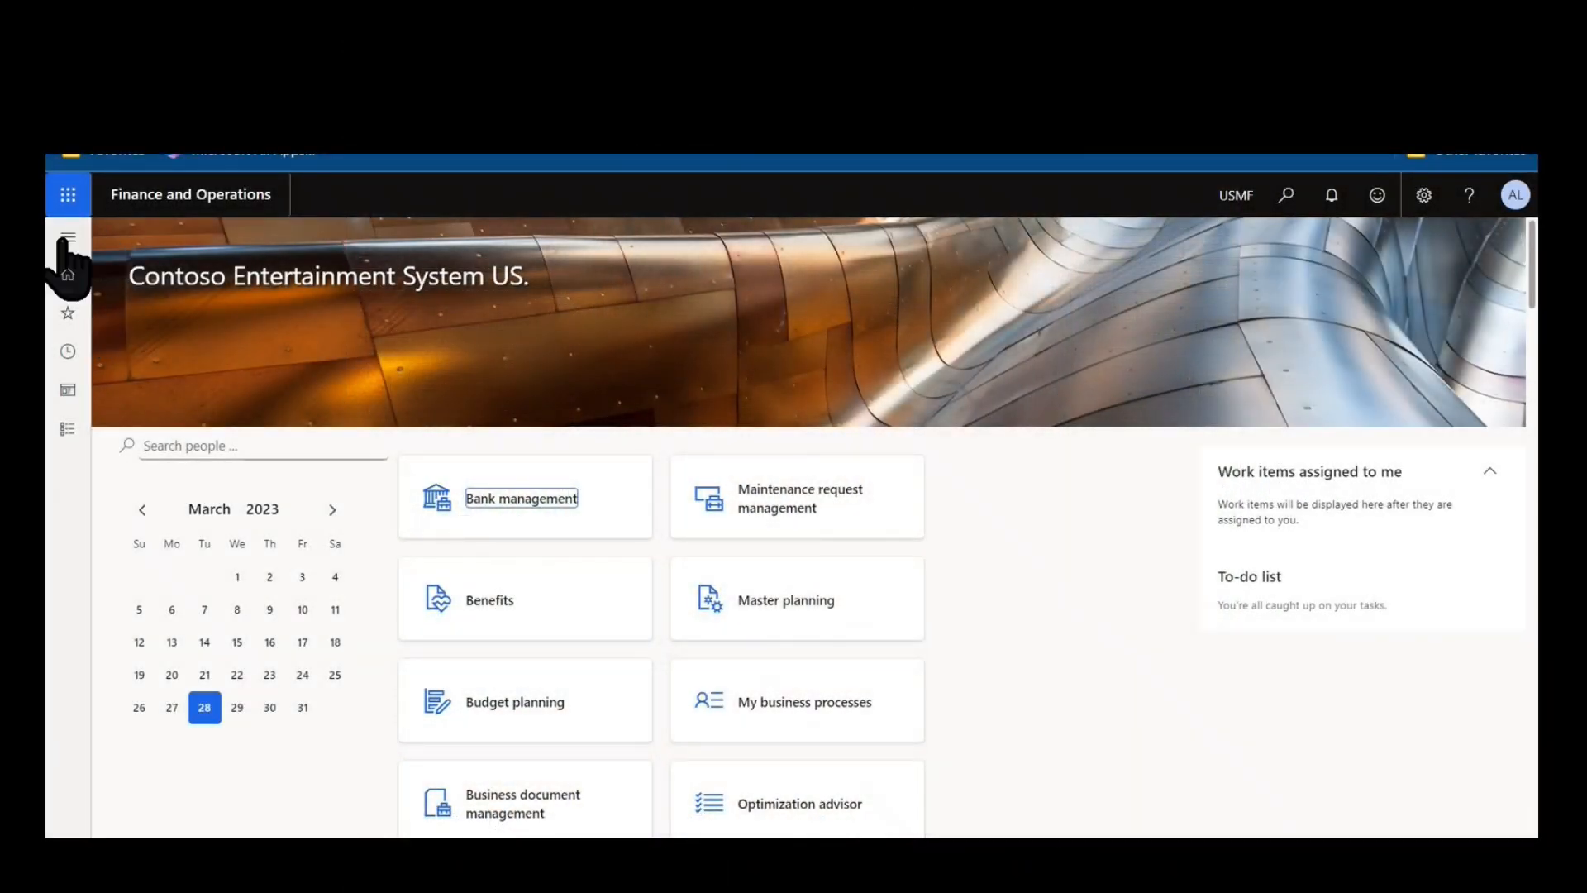
# Open the Tracking number groups page under Inventory management setup dimensions.
pyautogui.click(67, 239)
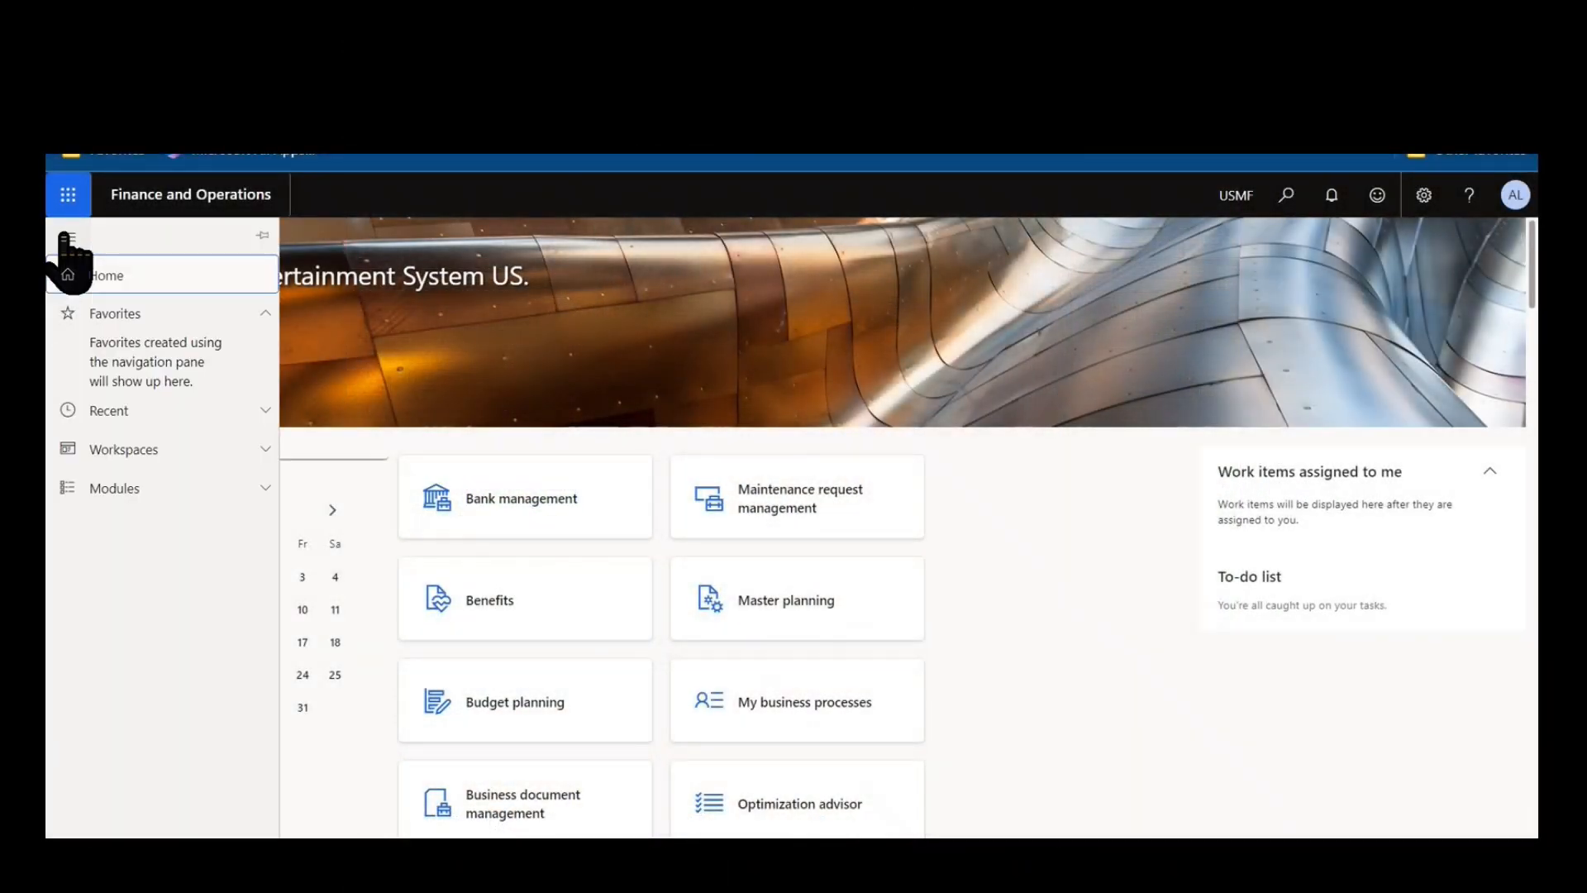
pyautogui.click(73, 490)
pyautogui.scroll(-15, 78, 500)
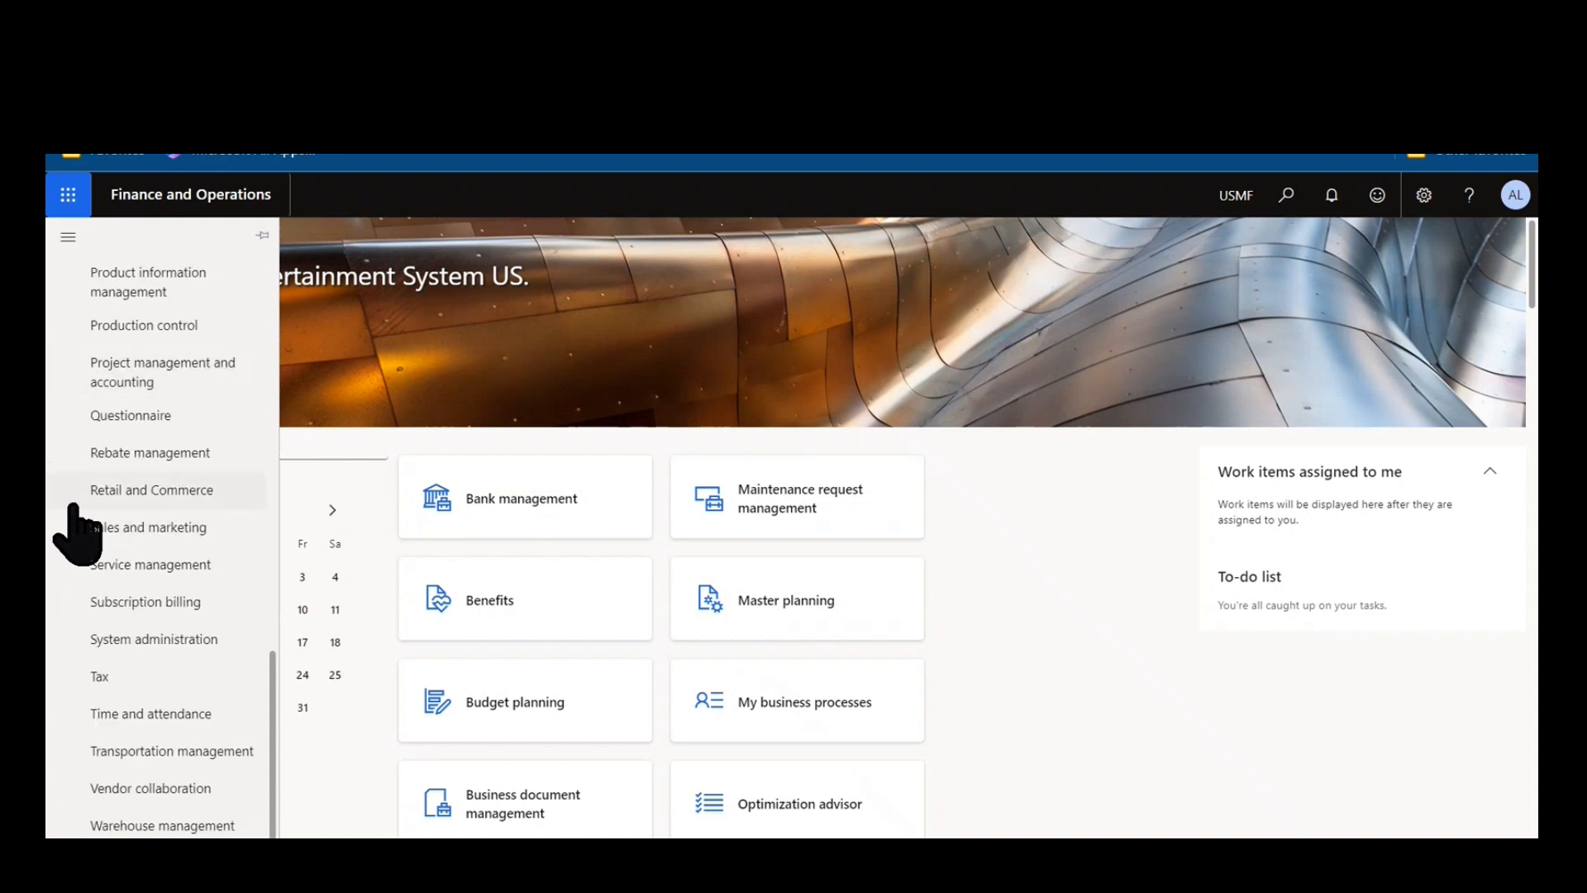
pyautogui.scroll(5, 75, 533)
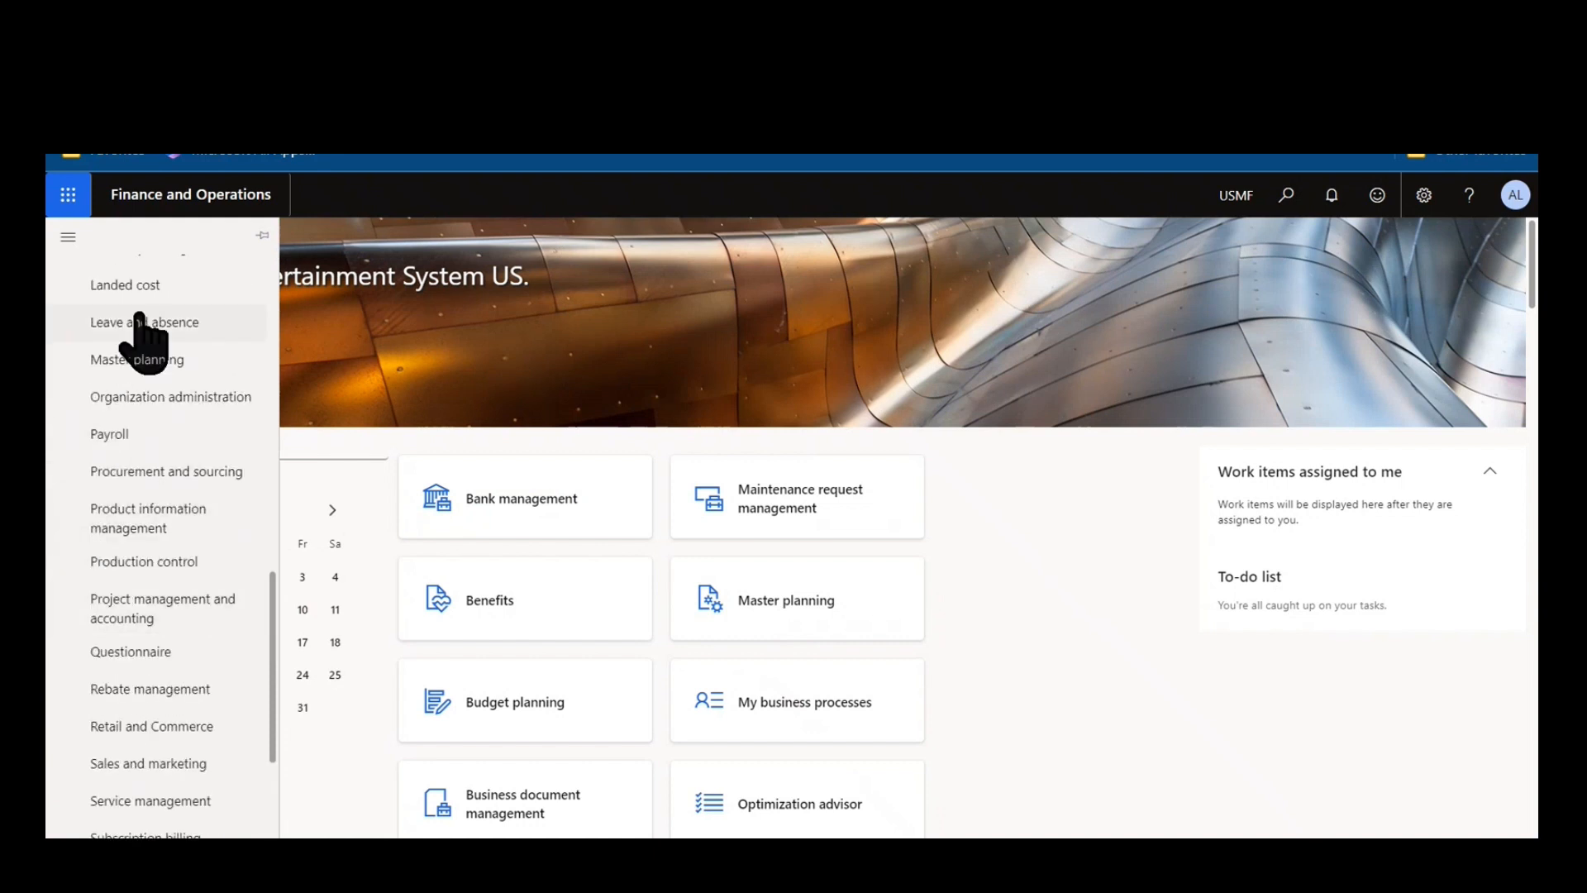
pyautogui.scroll(3, 136, 347)
pyautogui.click(131, 486)
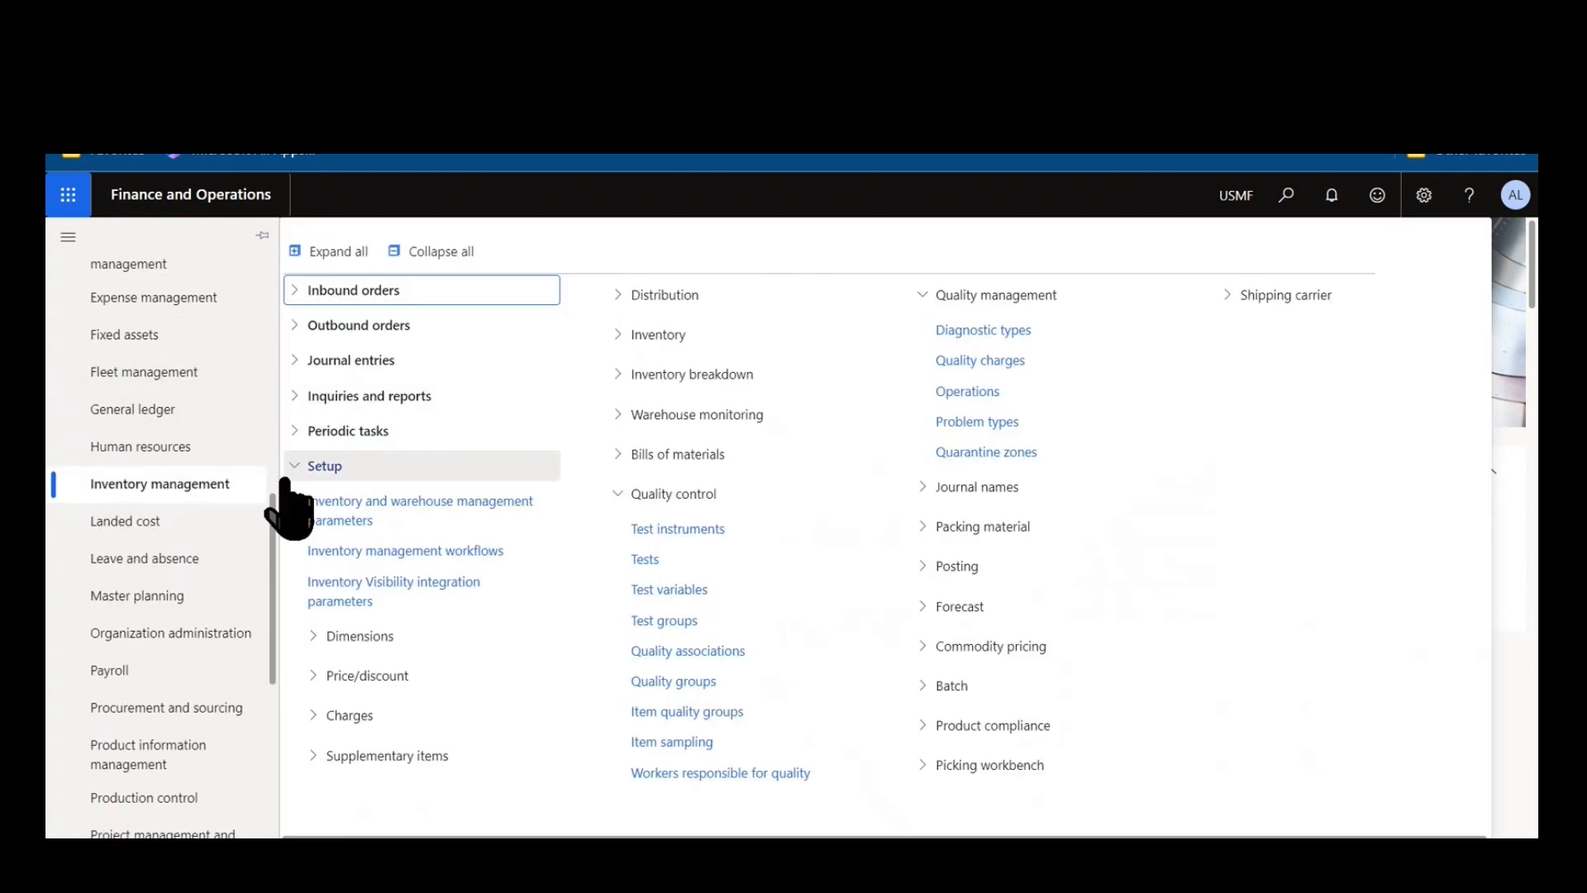
pyautogui.click(388, 637)
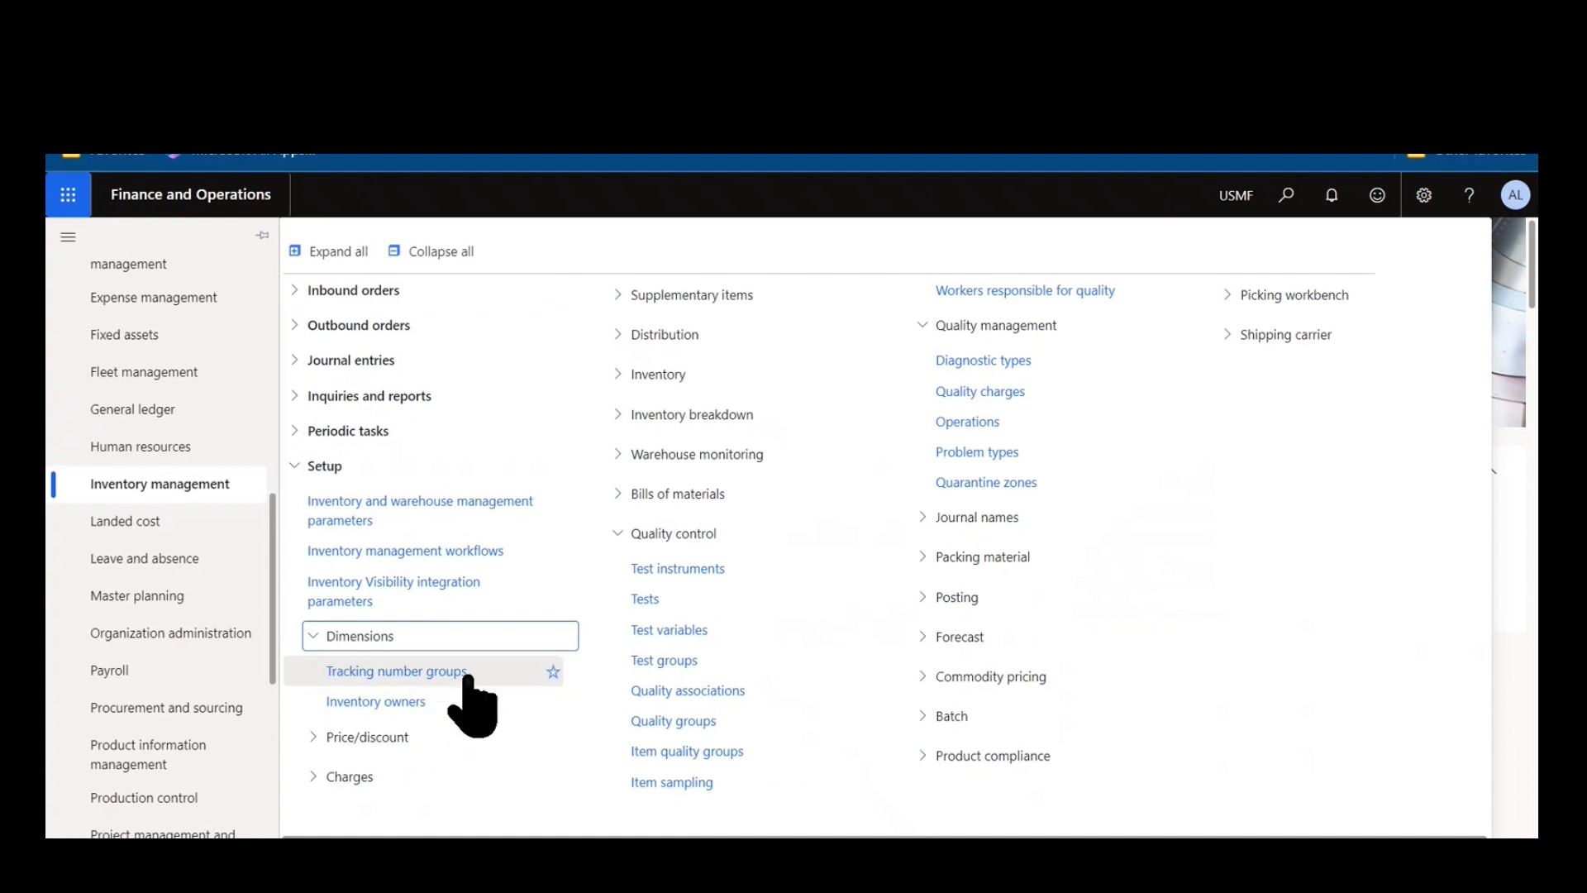
pyautogui.click(468, 676)
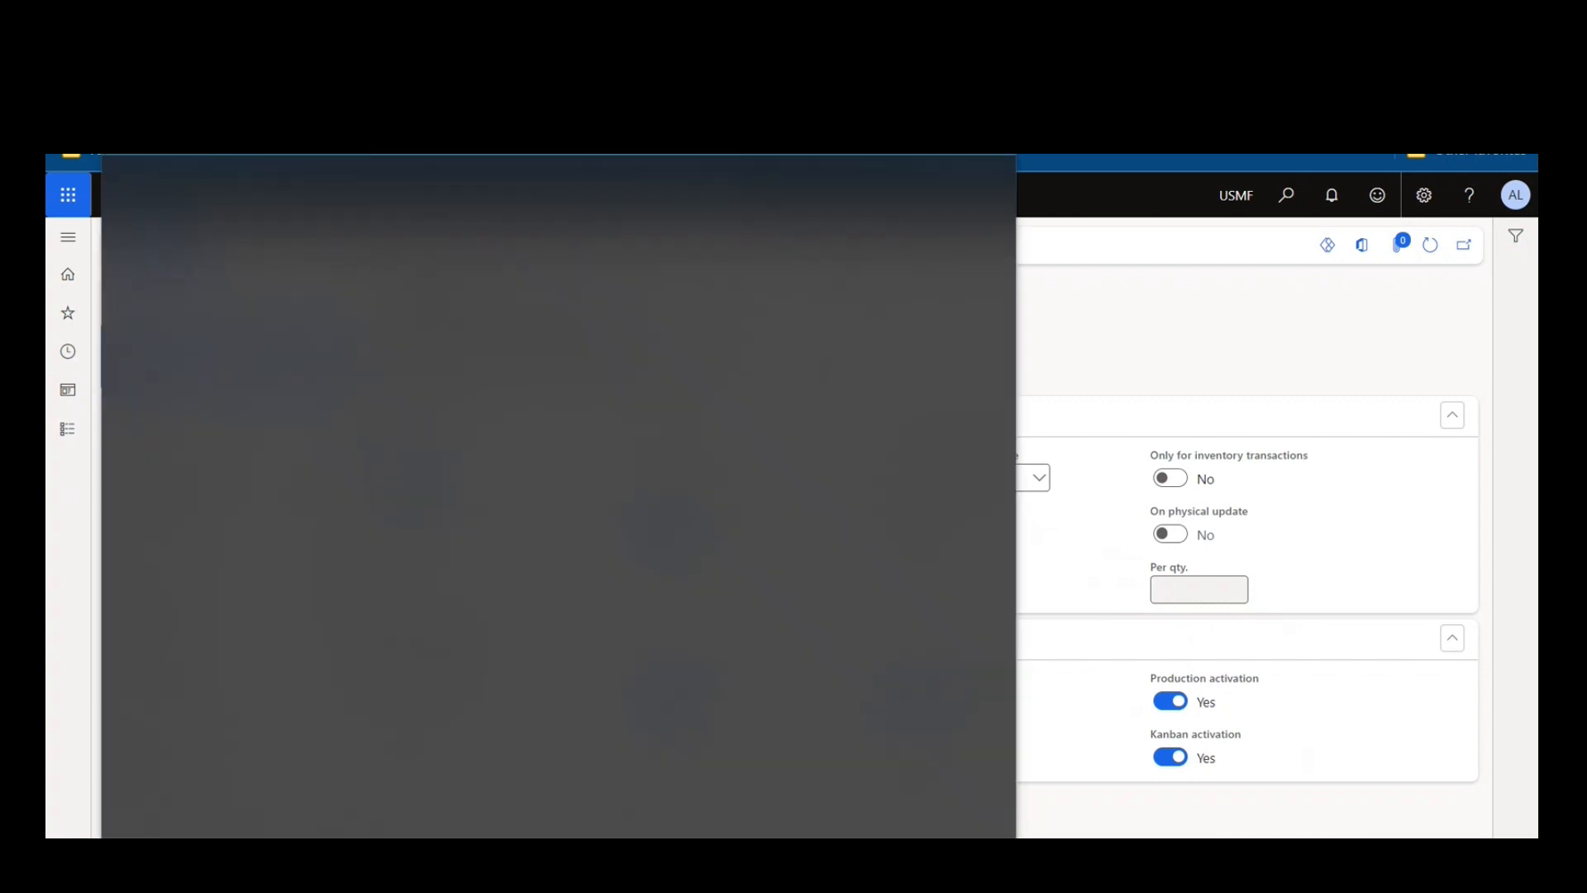
# Open the Inve_170 number sequence and review its segments, references and number allocation settings.
pyautogui.click(1283, 380)
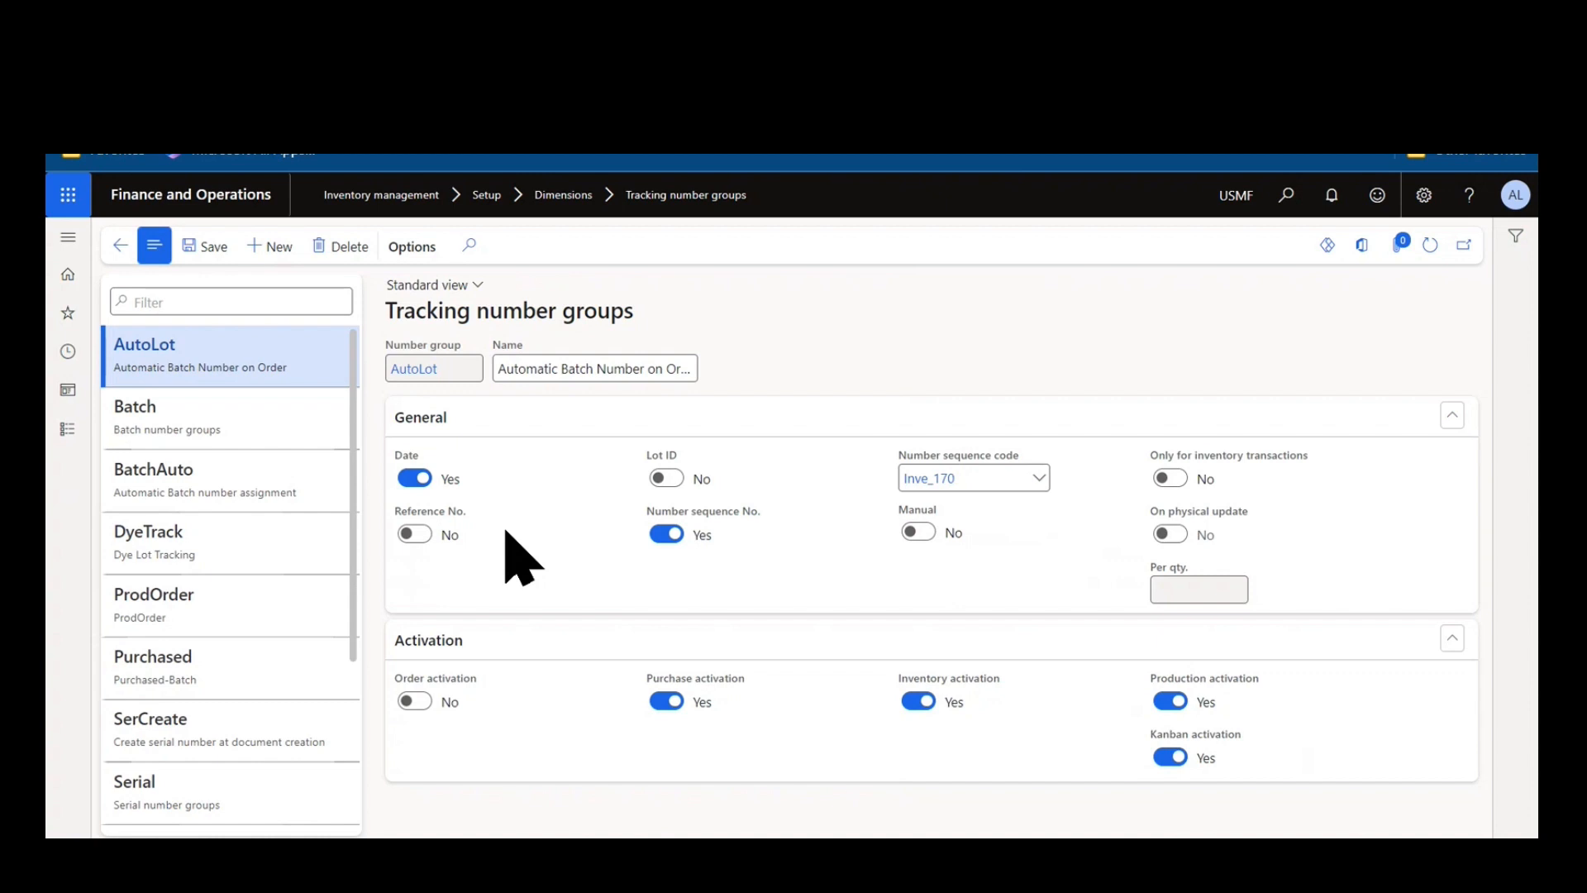
pyautogui.moveTo(411, 463)
pyautogui.moveTo(693, 516)
pyautogui.scroll(-2, 737, 532)
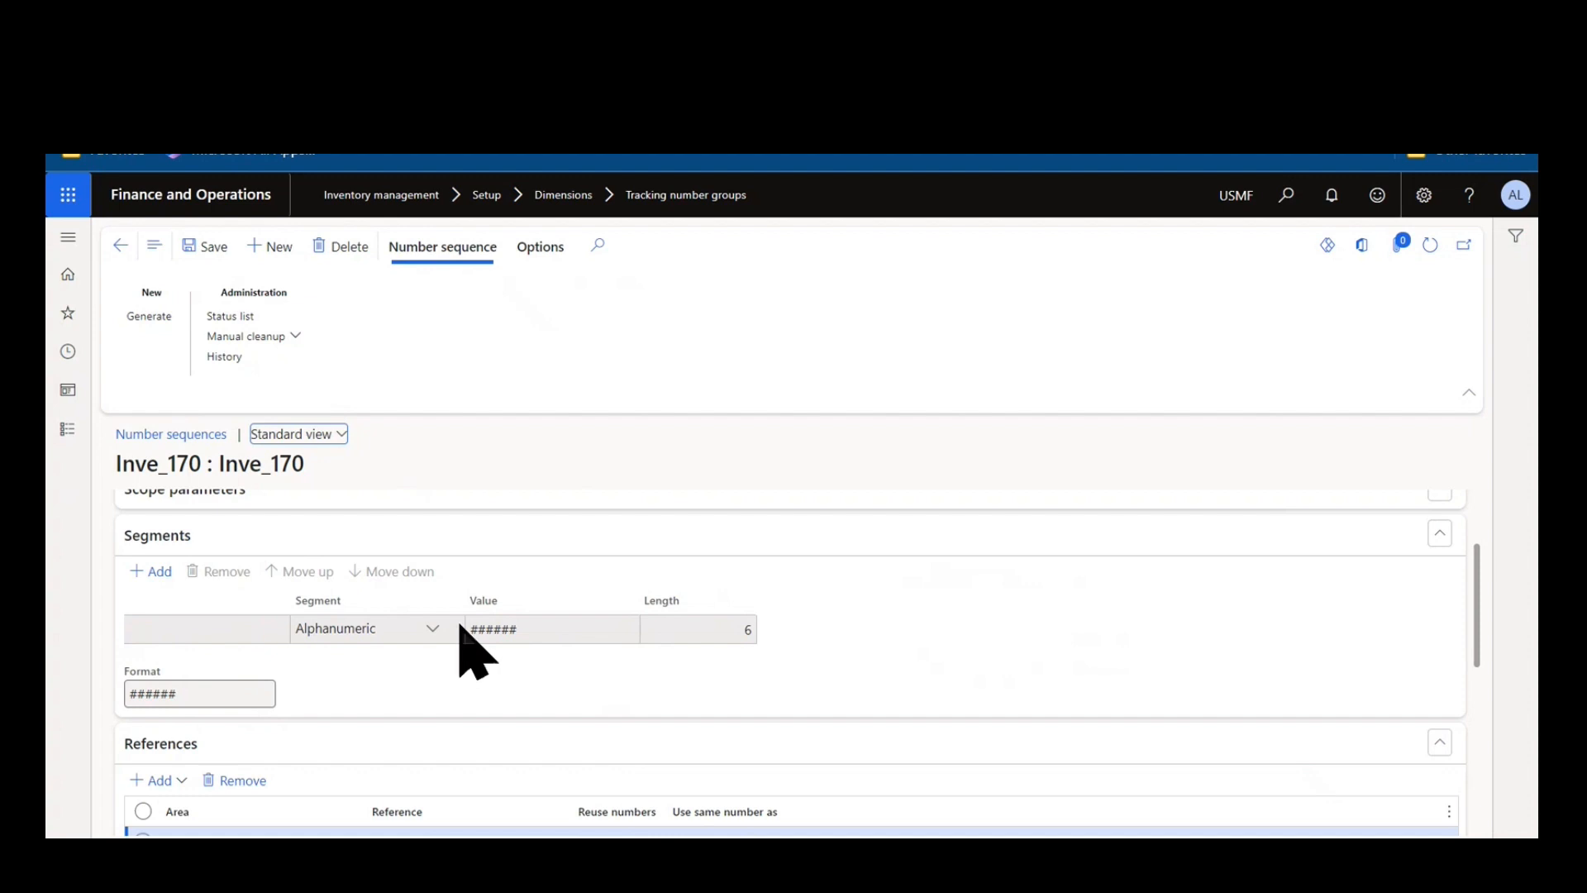
pyautogui.scroll(-3, 460, 625)
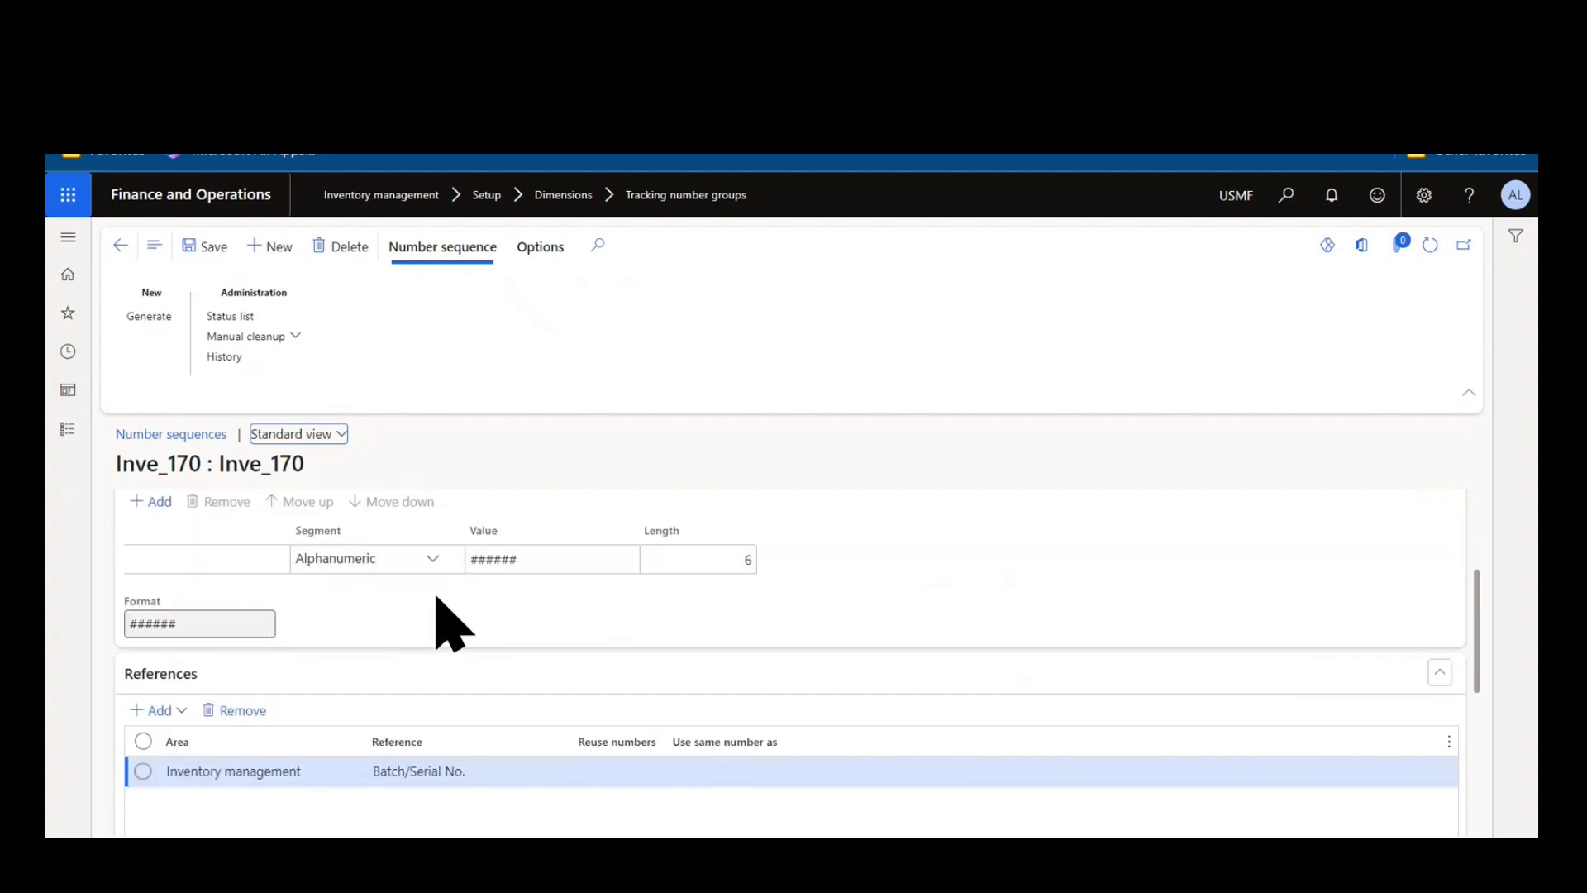
pyautogui.scroll(-2, 461, 620)
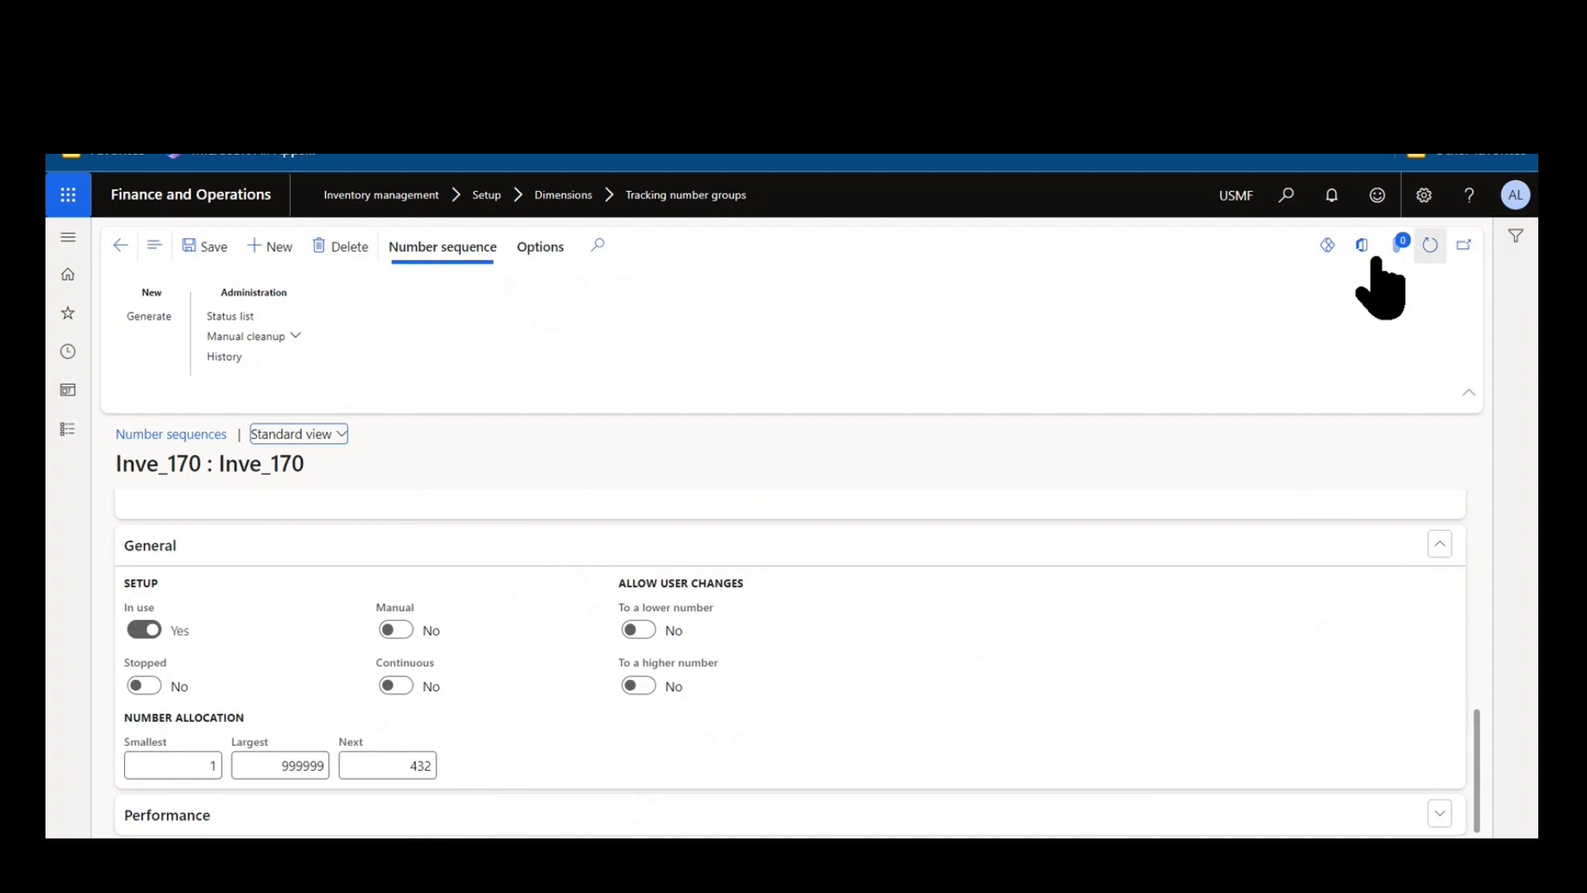
# Return to the tracking number groups, browse the ProdOrder and BatchAuto groups, and read the On physical update help.
pyautogui.click(114, 249)
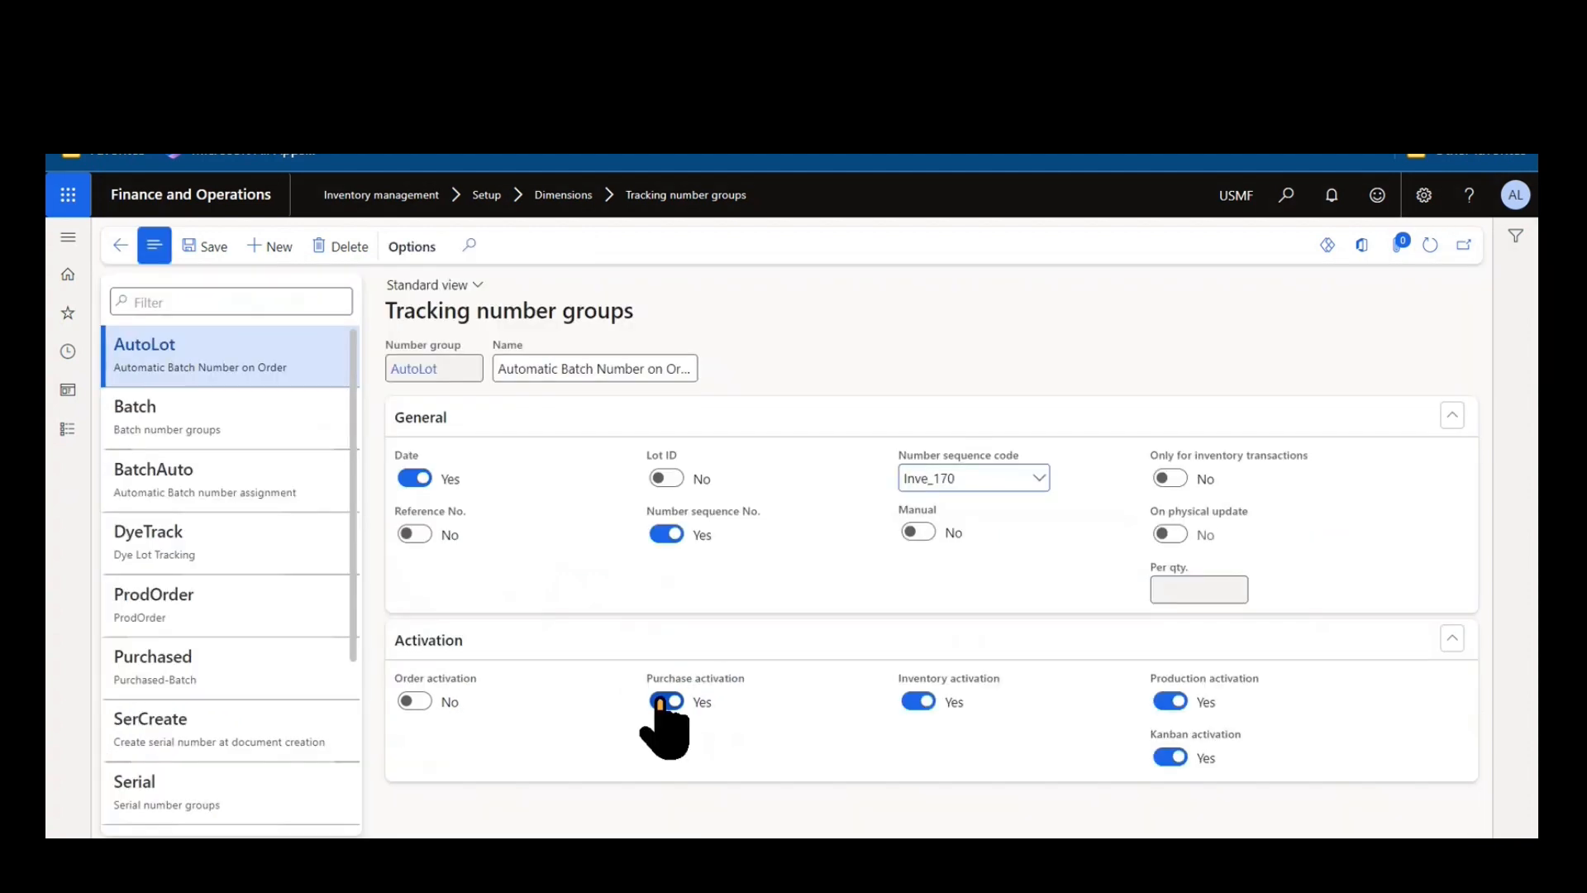
pyautogui.click(666, 701)
pyautogui.click(222, 613)
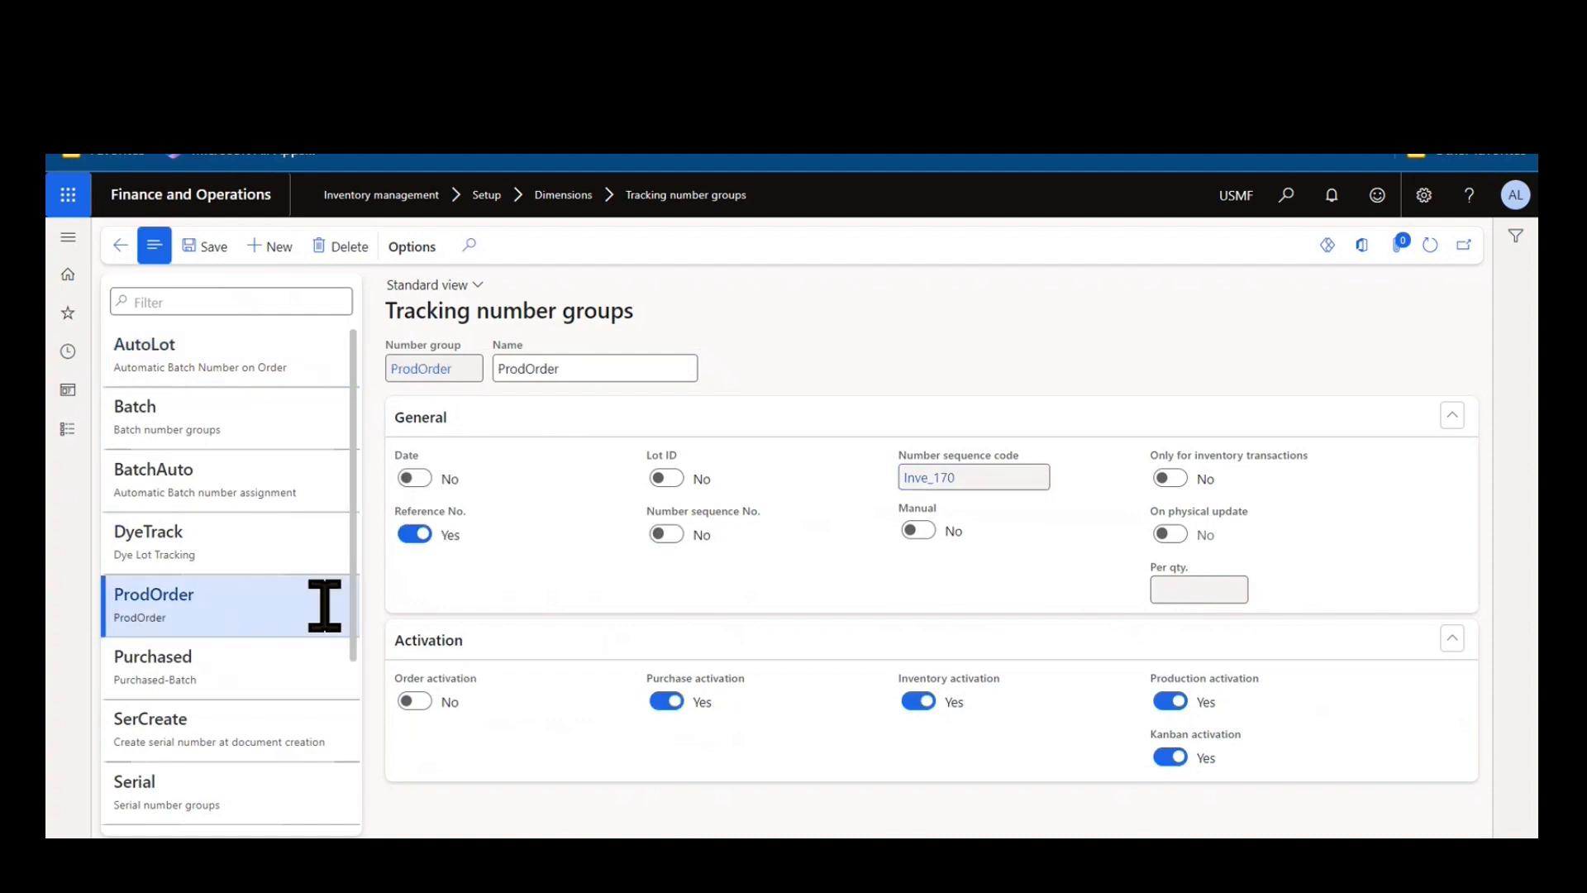
pyautogui.click(286, 480)
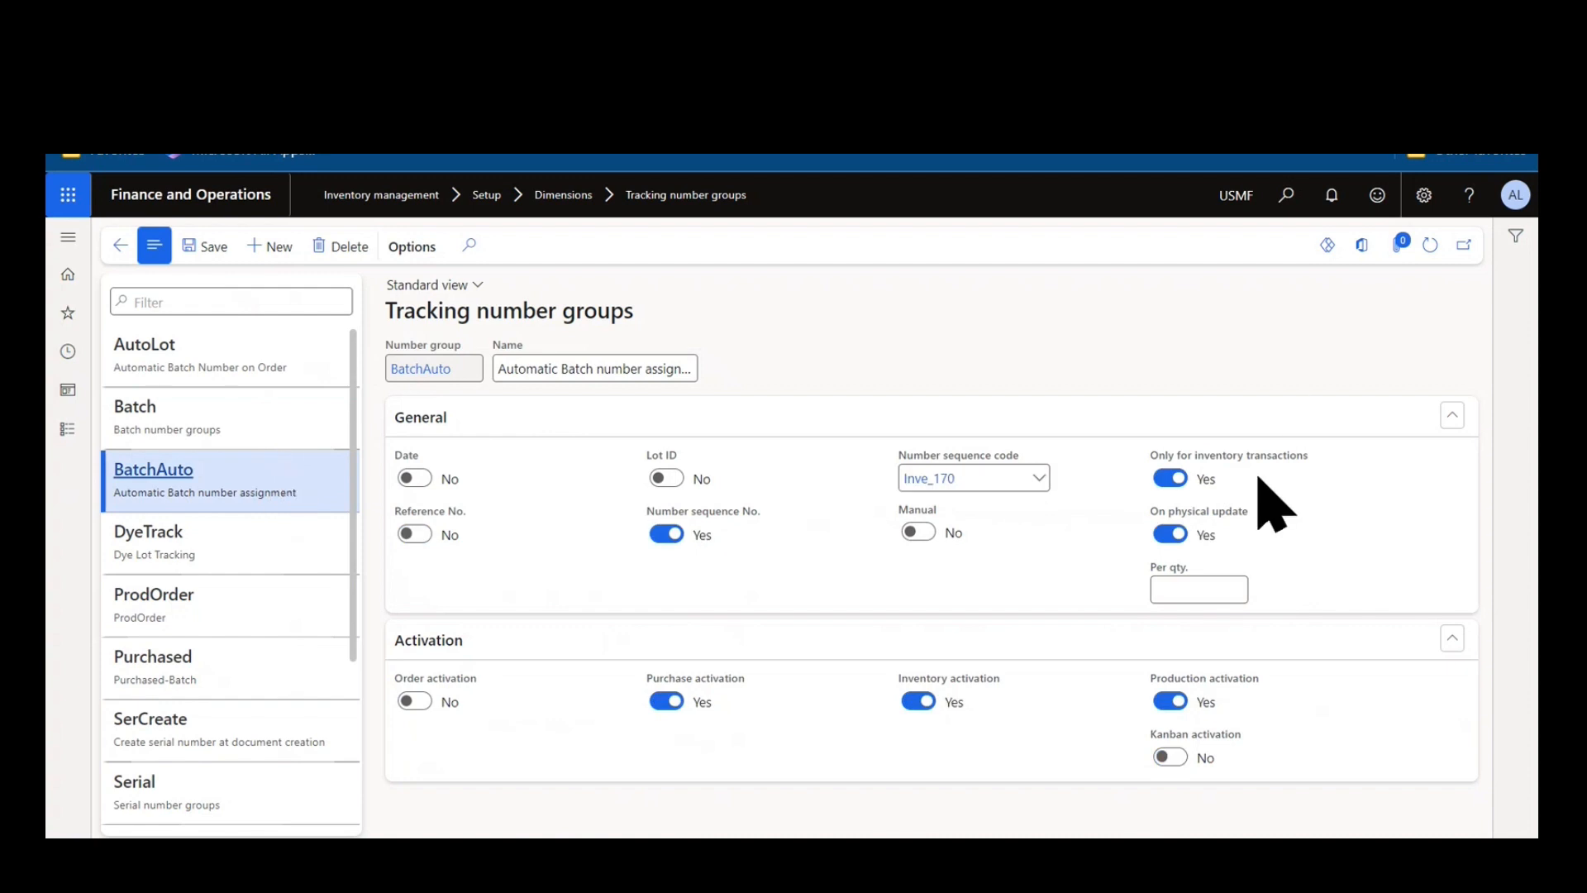
pyautogui.moveTo(1262, 461)
pyautogui.moveTo(1211, 459)
pyautogui.moveTo(1177, 519)
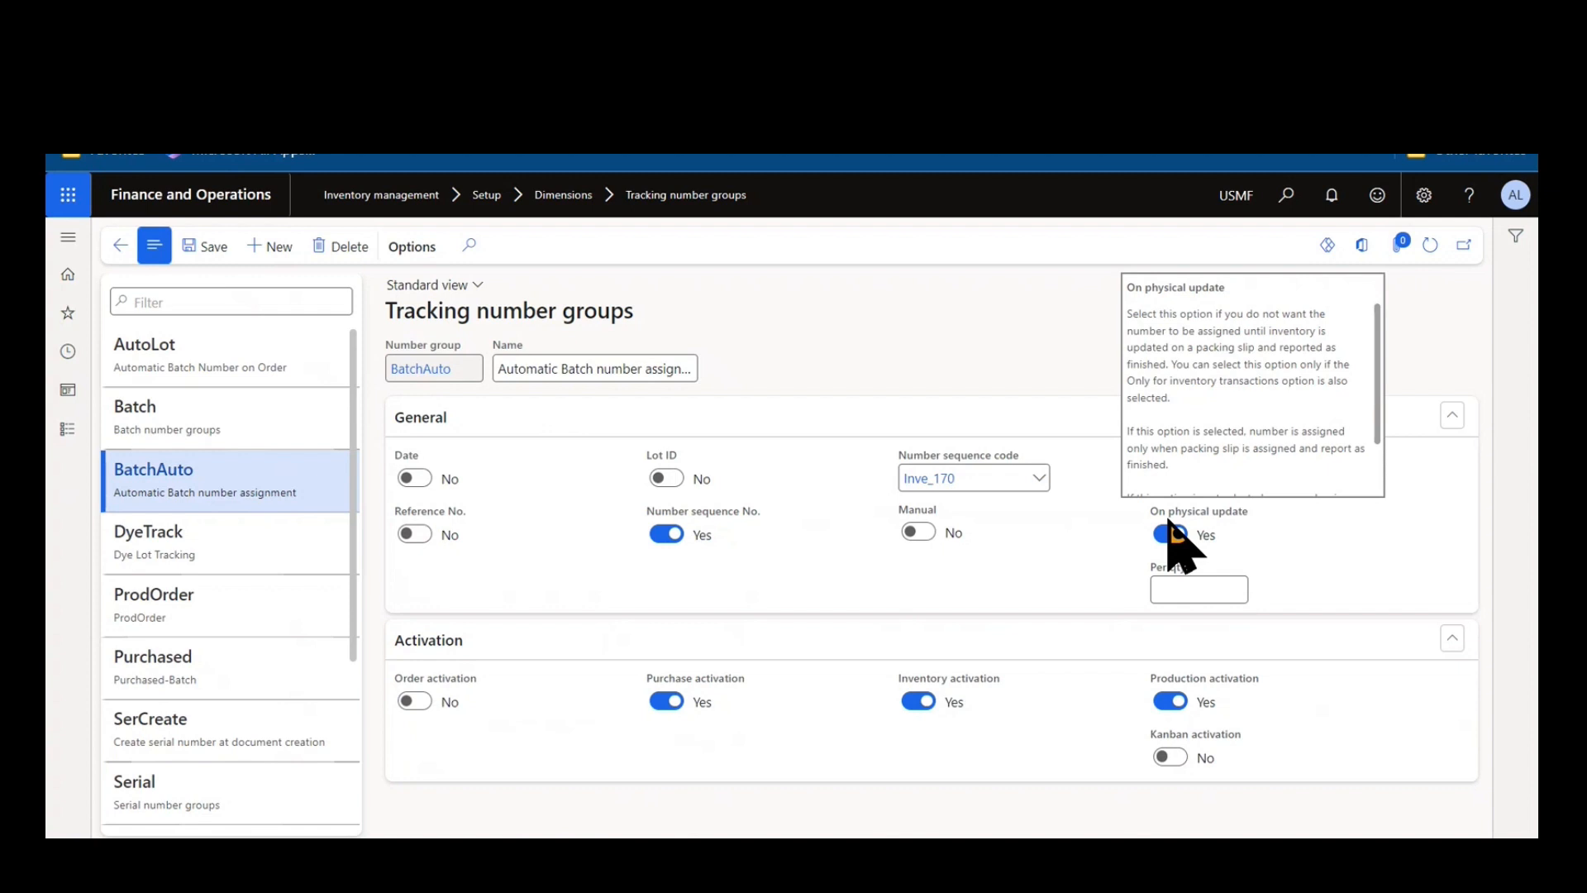
pyautogui.moveTo(1204, 574)
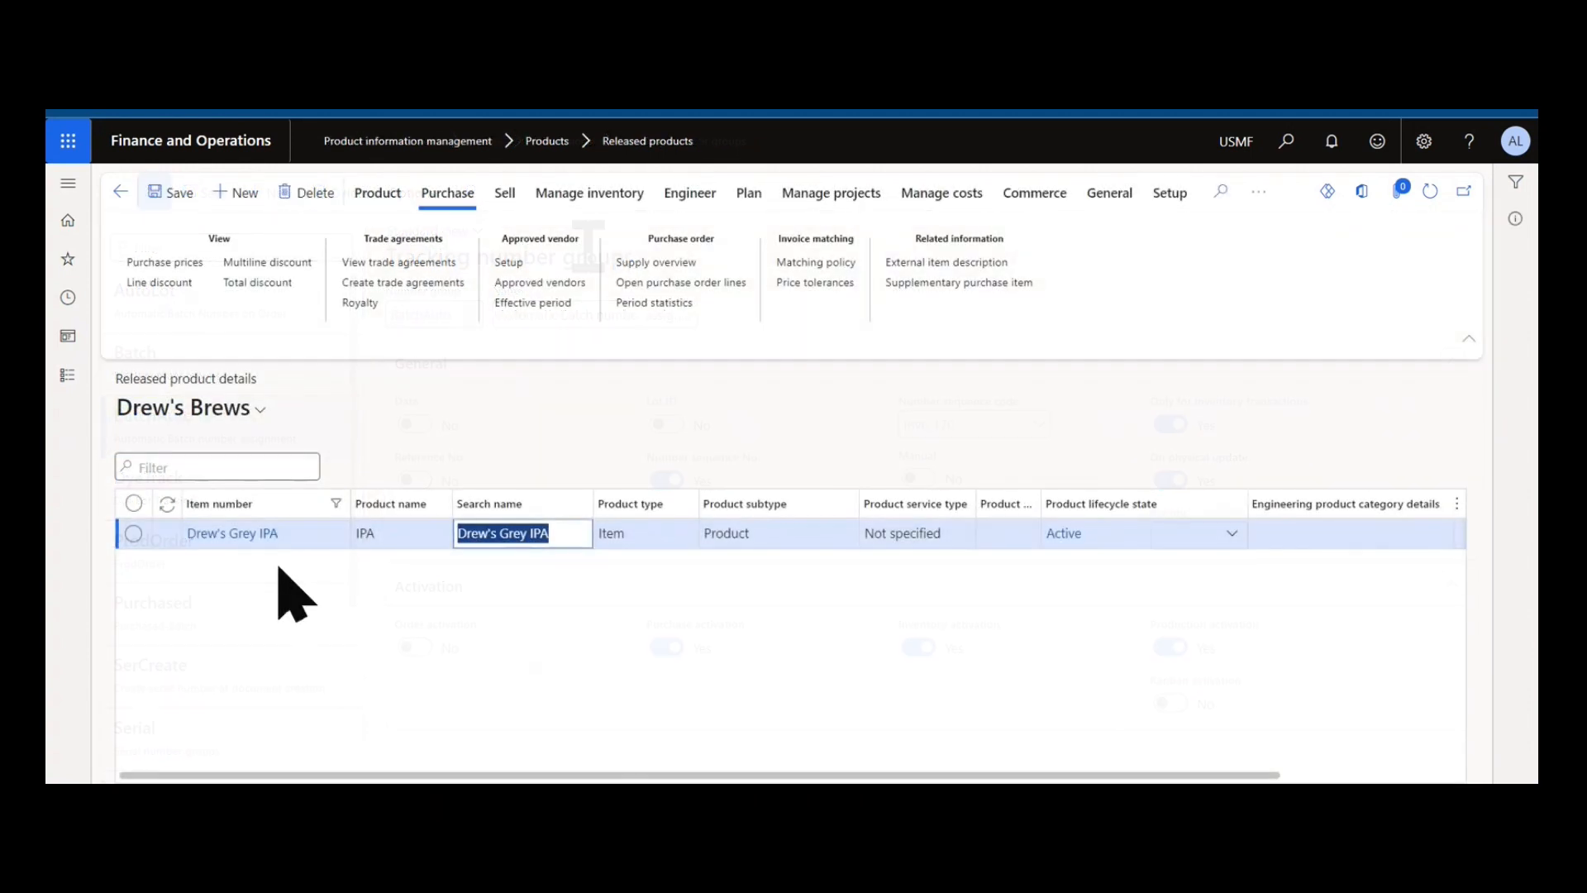
# Open the released product Drew's Grey IPA and view details of its BatchAuto batch number group.
pyautogui.click(275, 536)
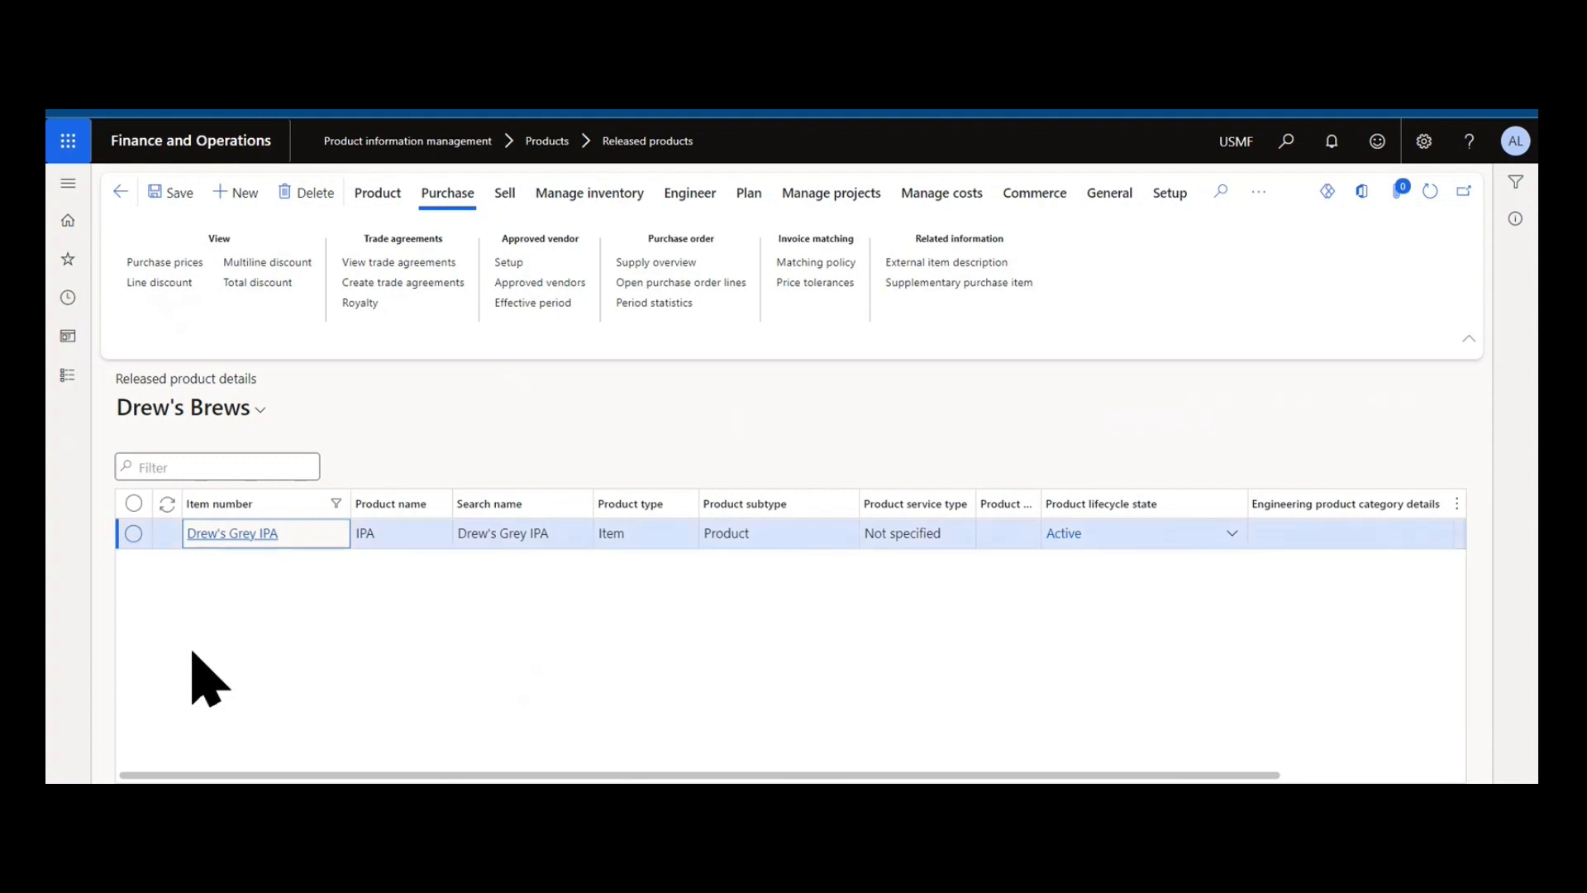
pyautogui.click(207, 535)
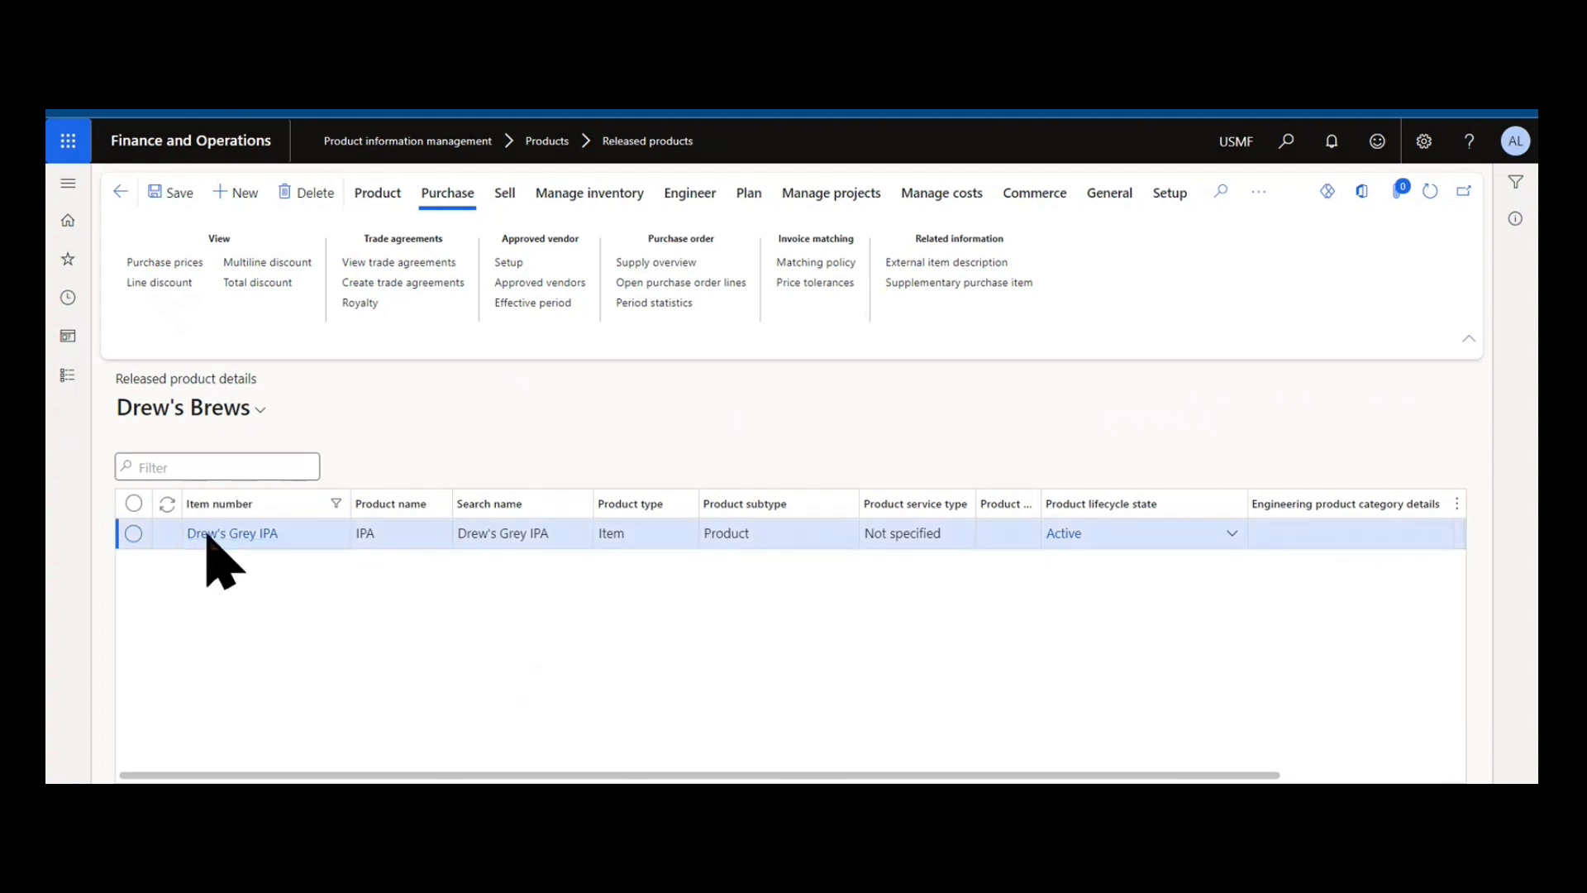
pyautogui.click(207, 536)
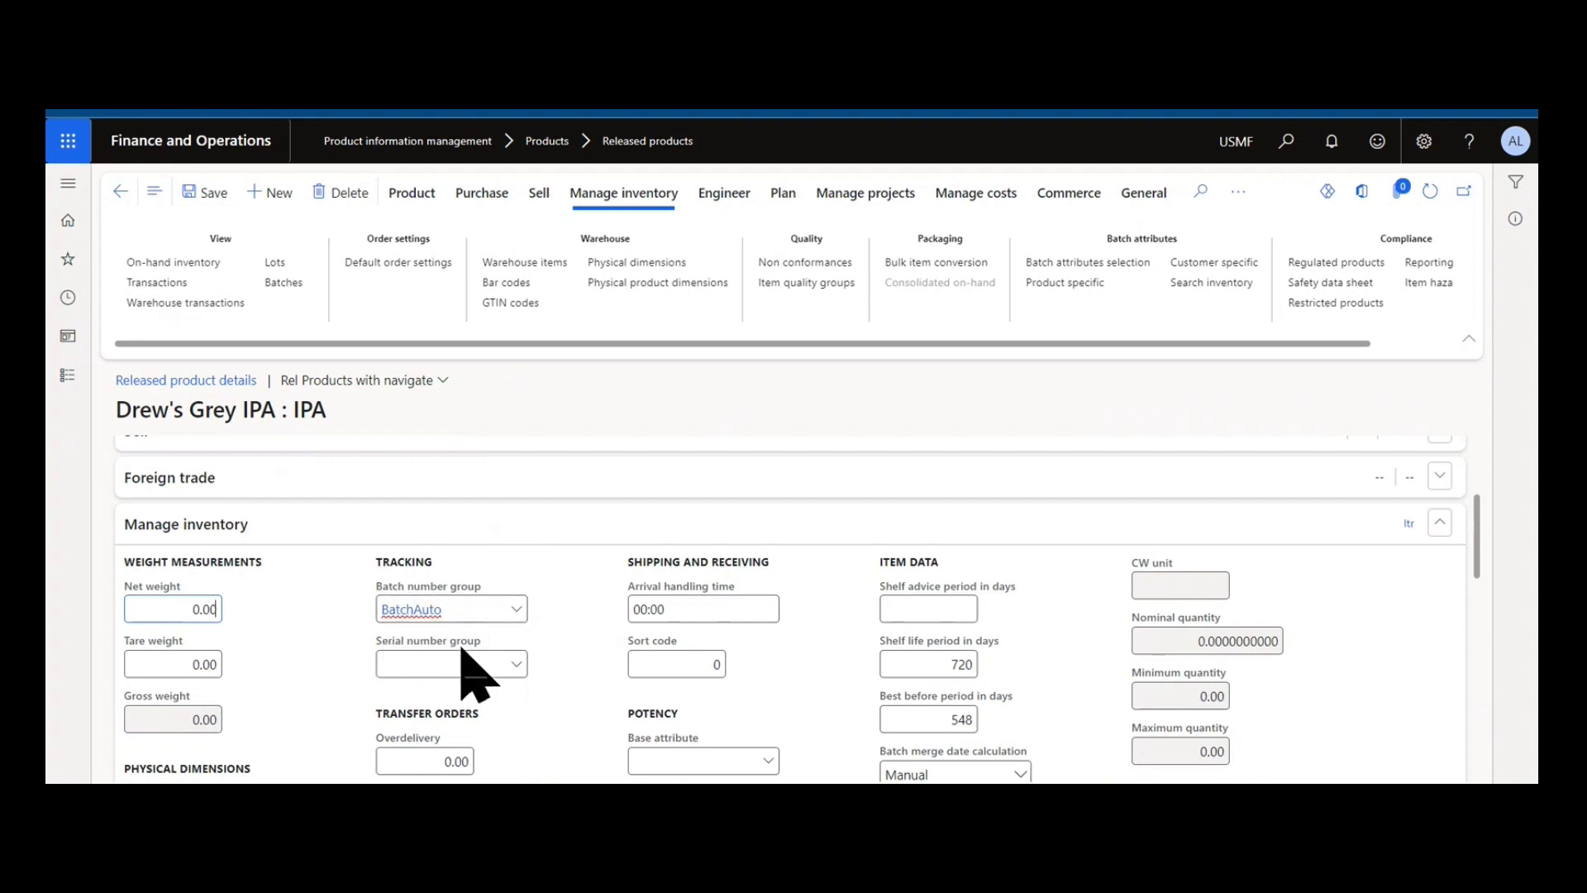
pyautogui.click(412, 611)
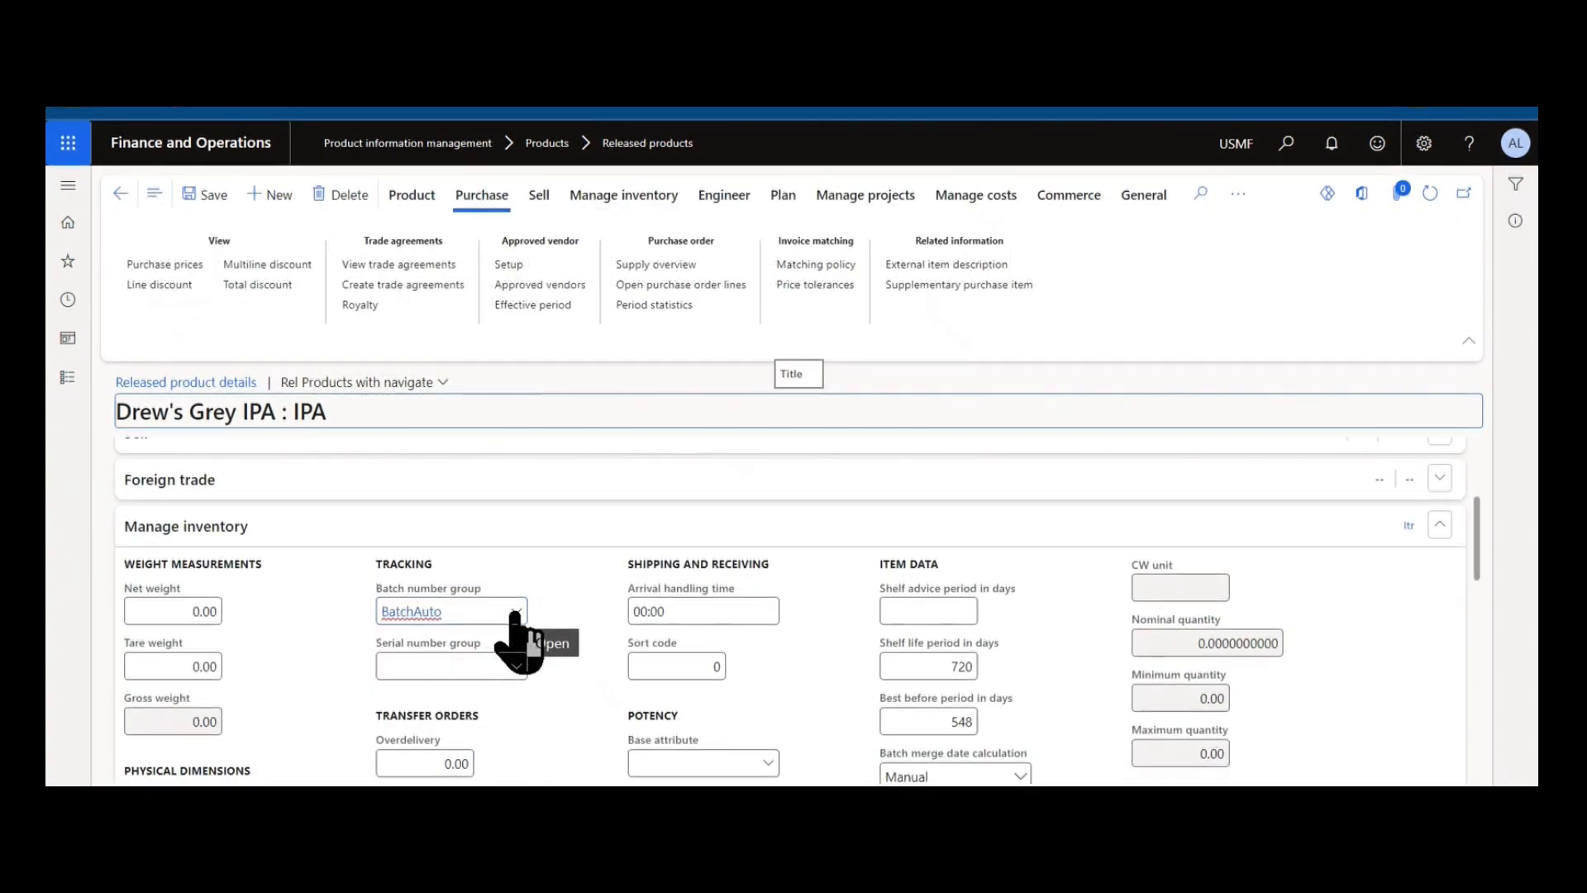
pyautogui.rightClick(514, 613)
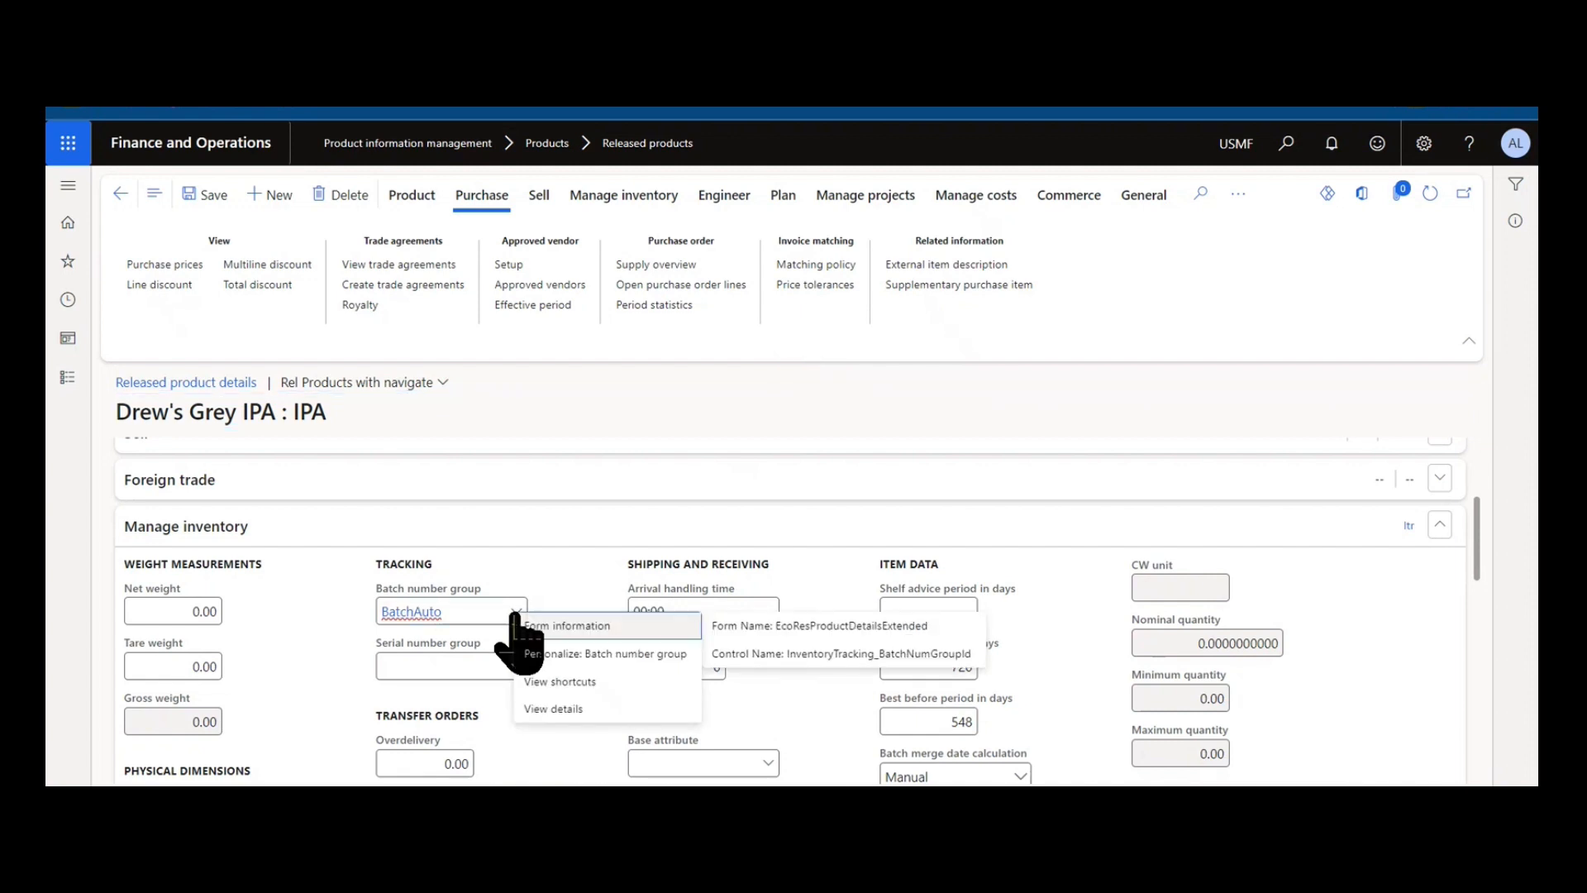
pyautogui.click(567, 713)
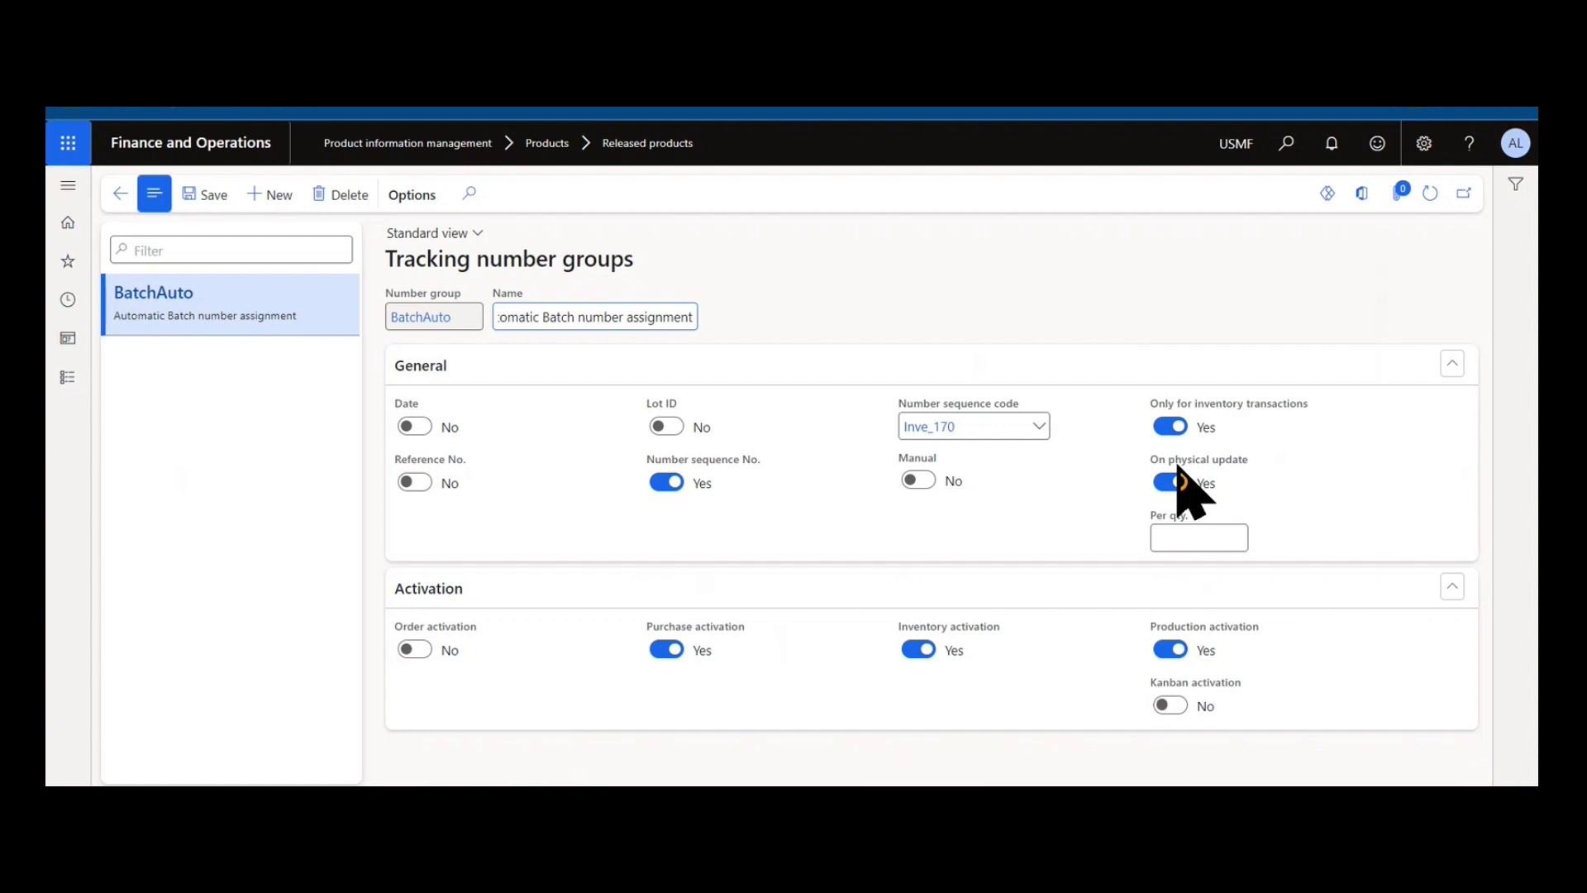
# Turn off On physical update and Only for inventory transactions for BatchAuto, then go back to the product.
pyautogui.moveTo(1179, 468)
pyautogui.click(1169, 484)
pyautogui.click(1170, 427)
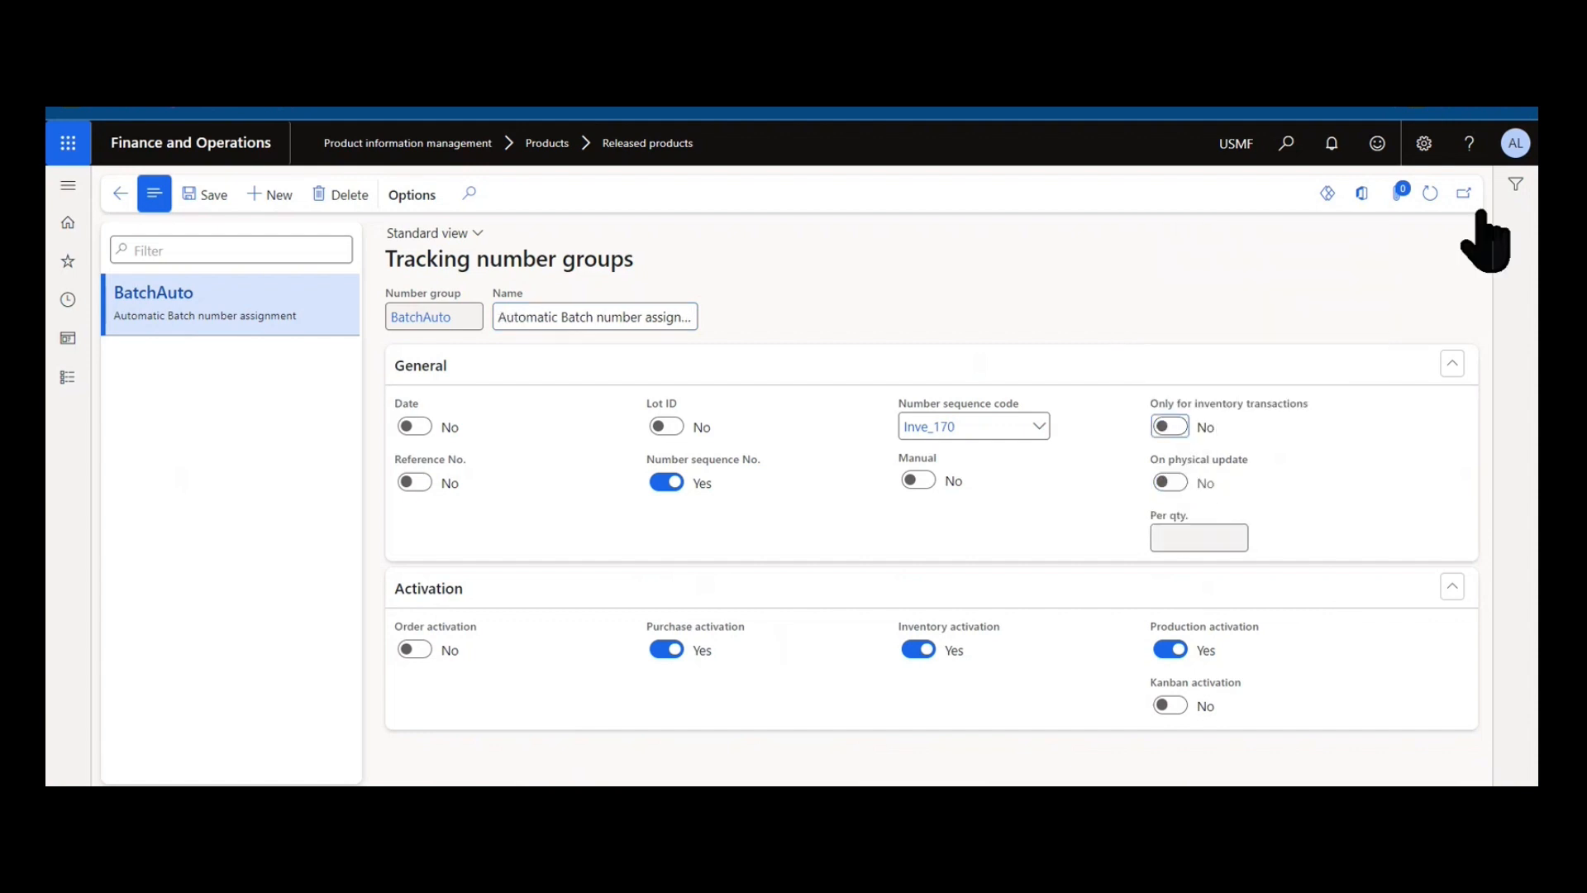
pyautogui.click(116, 196)
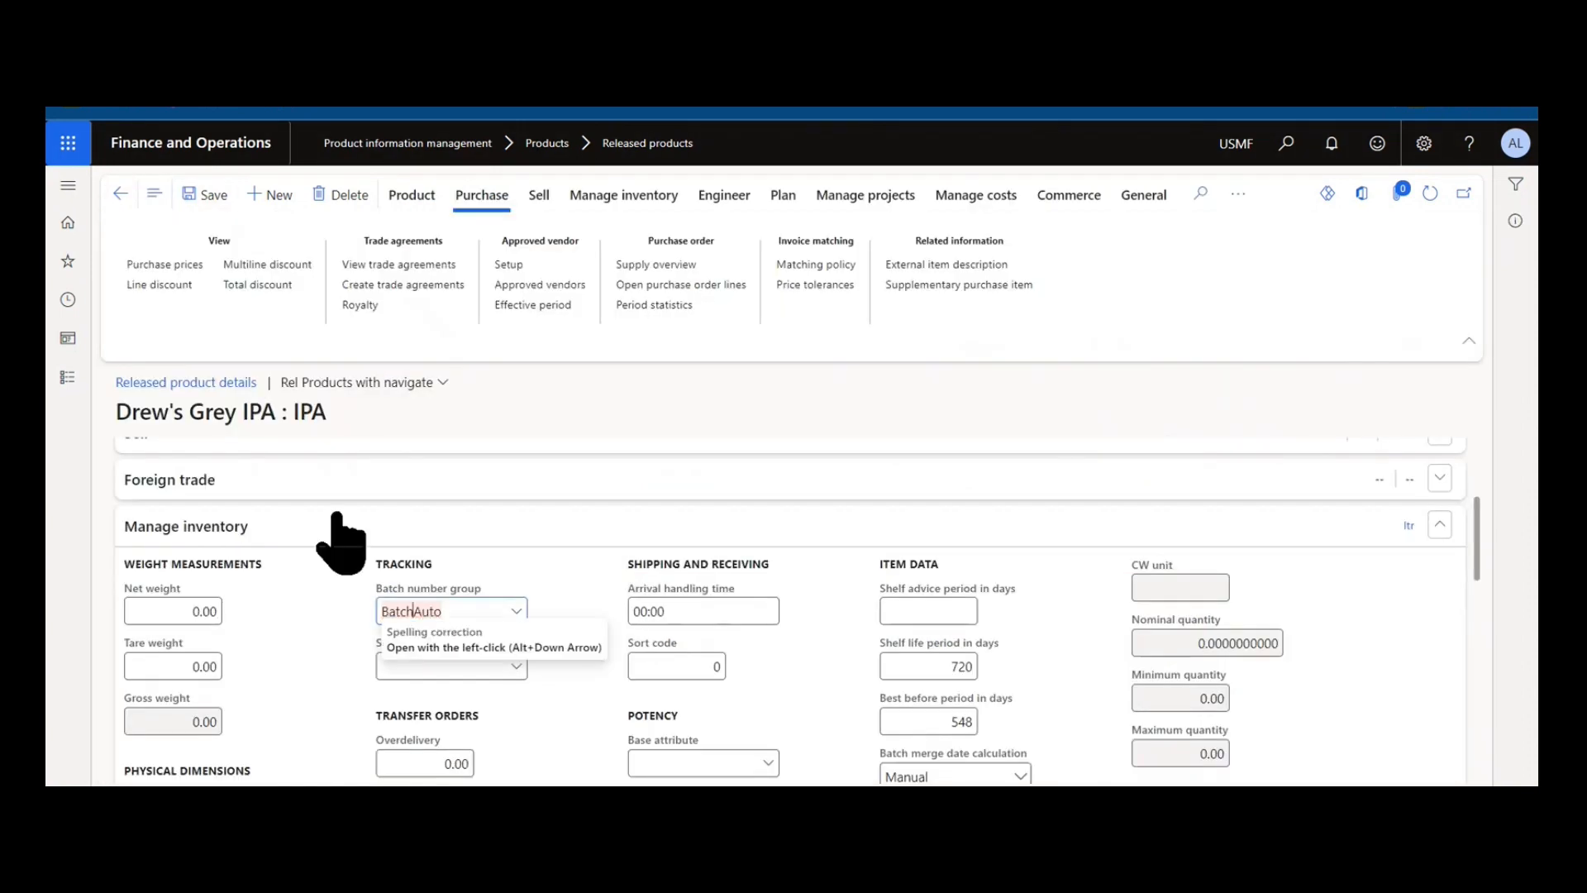
# Open purchase order 00001409 from the product's open order lines and view the selected line's inventory transactions.
pyautogui.click(648, 284)
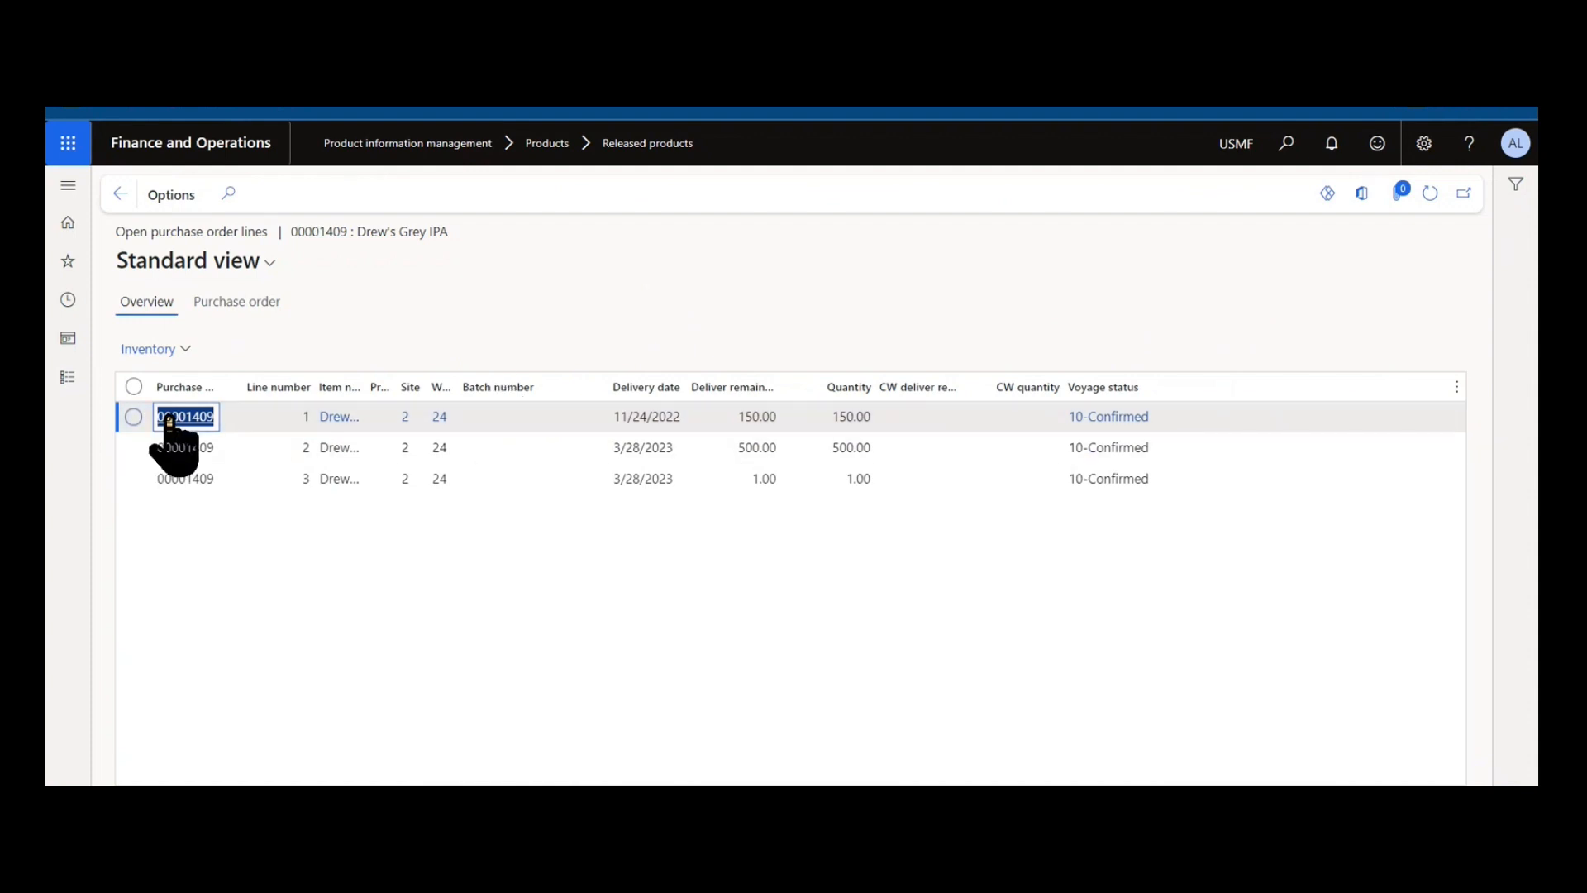
pyautogui.moveTo(169, 426)
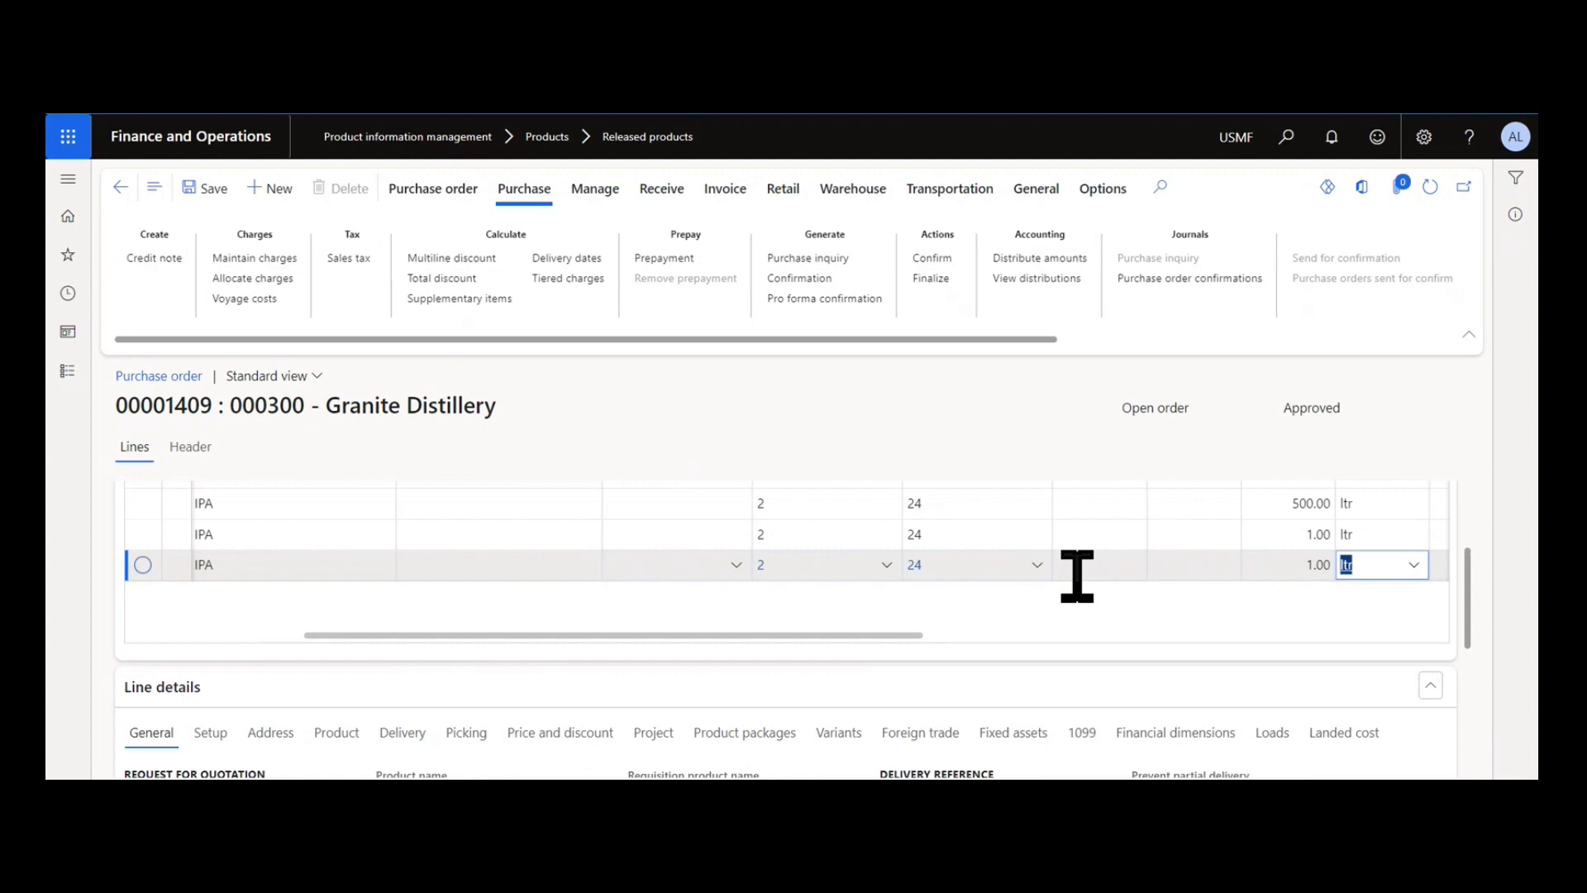
pyautogui.scroll(3, 1073, 579)
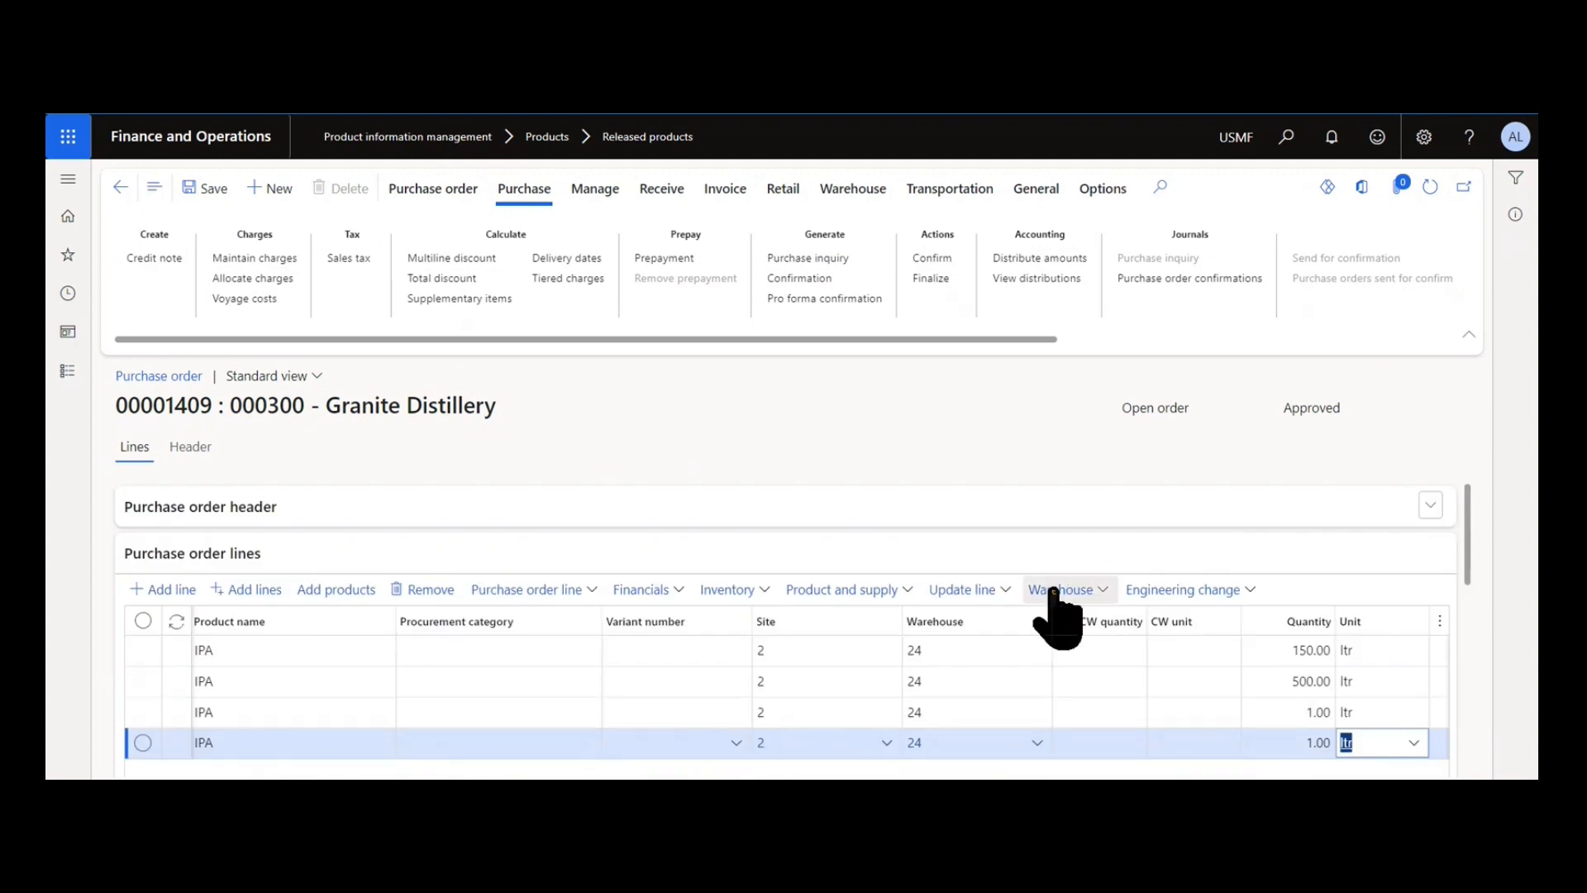
pyautogui.click(716, 592)
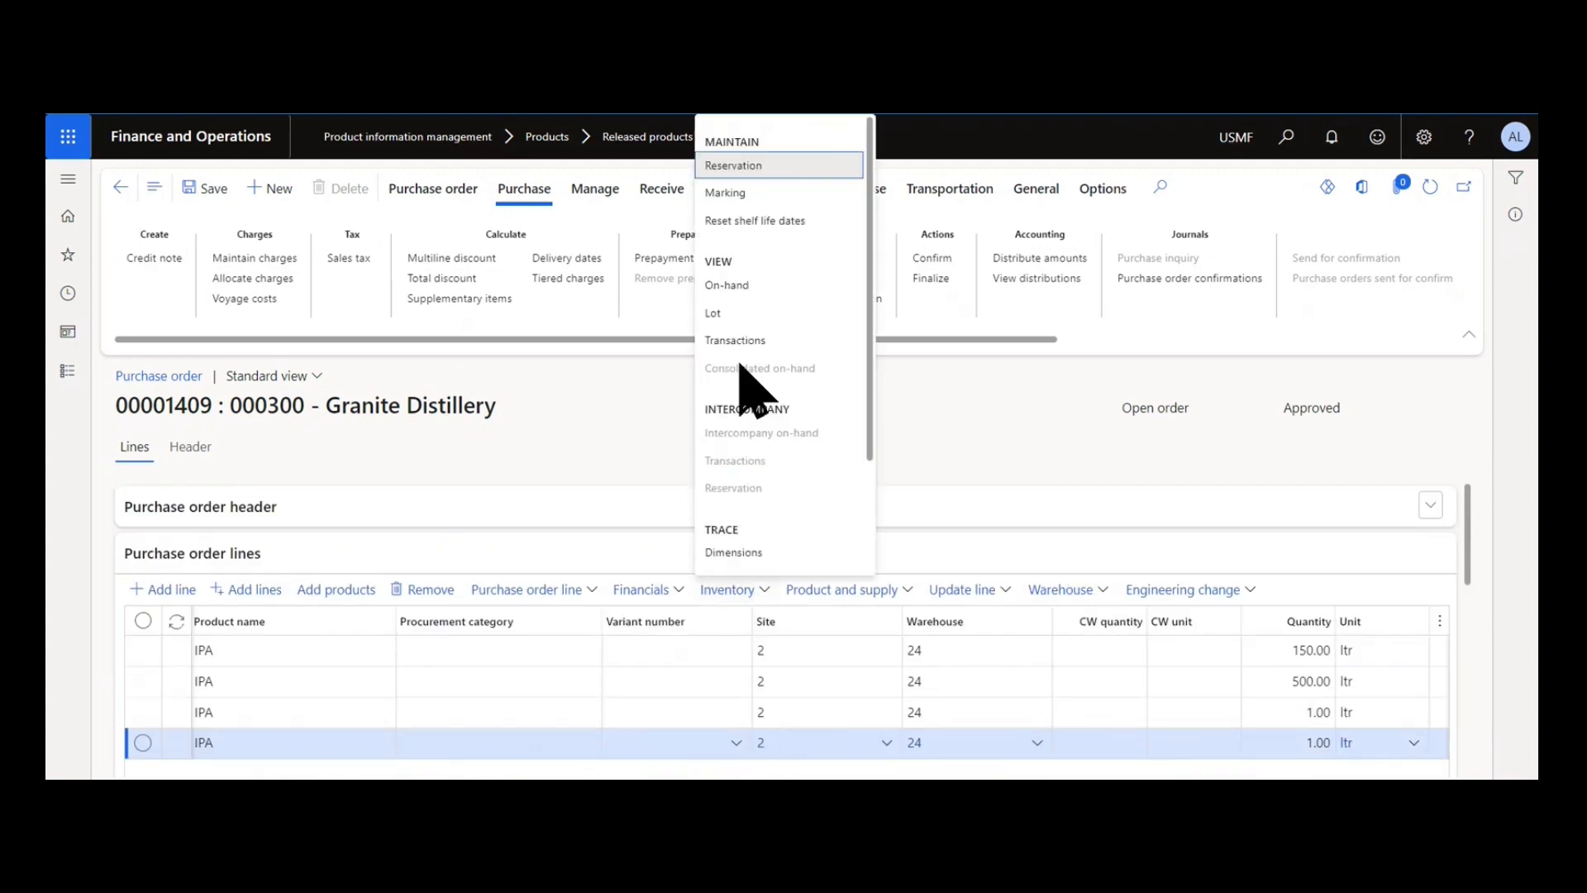
pyautogui.click(735, 340)
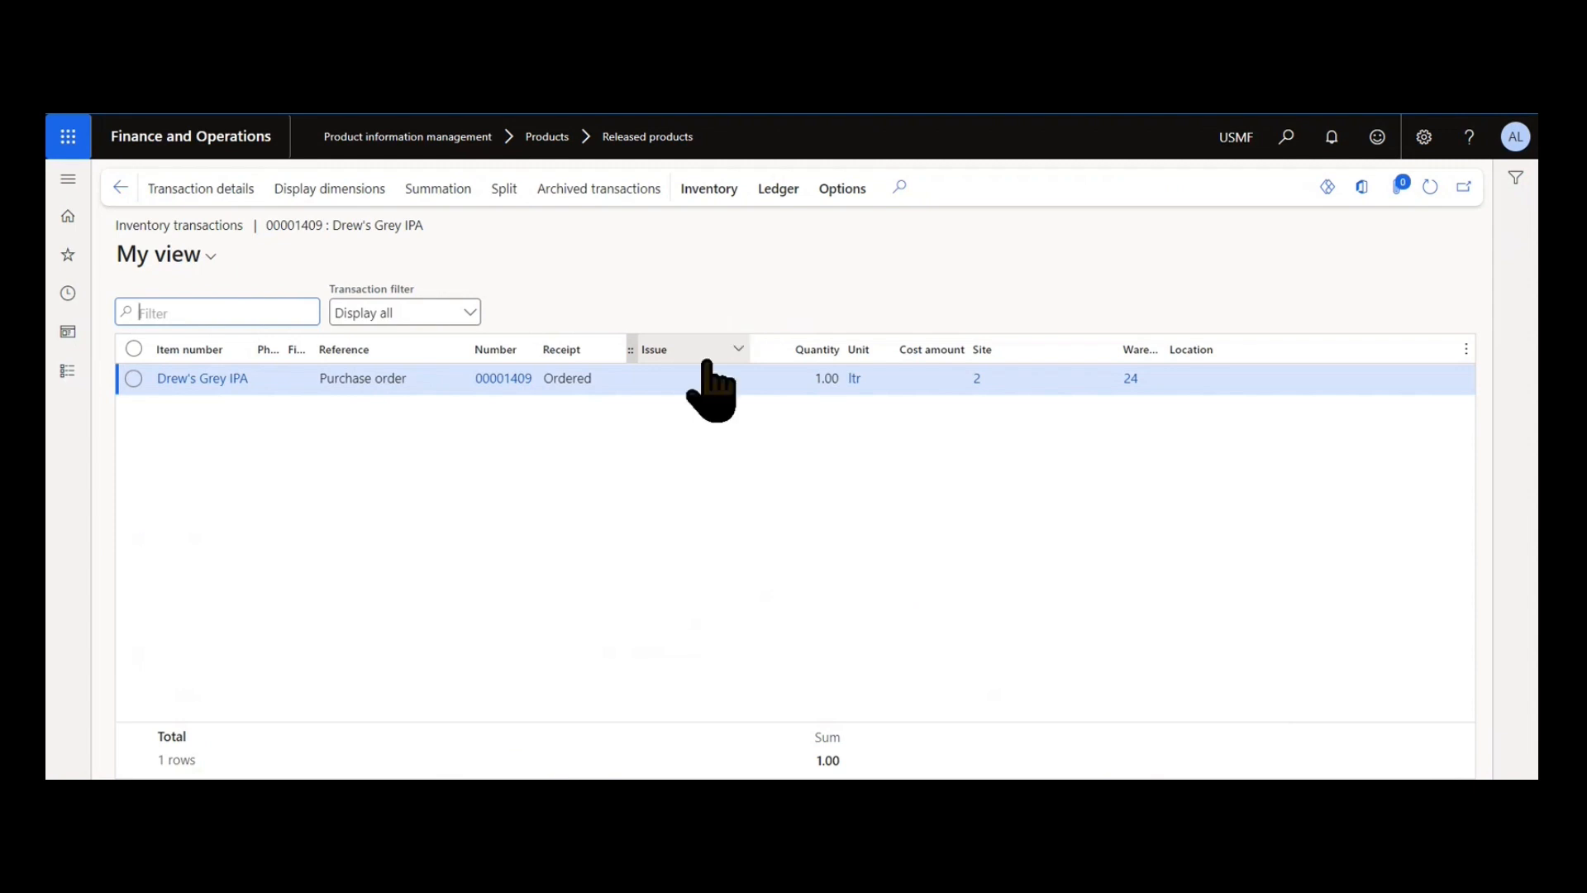
# Add the Batch number dimension to the inventory transactions display with Save setup turned on.
pyautogui.click(315, 188)
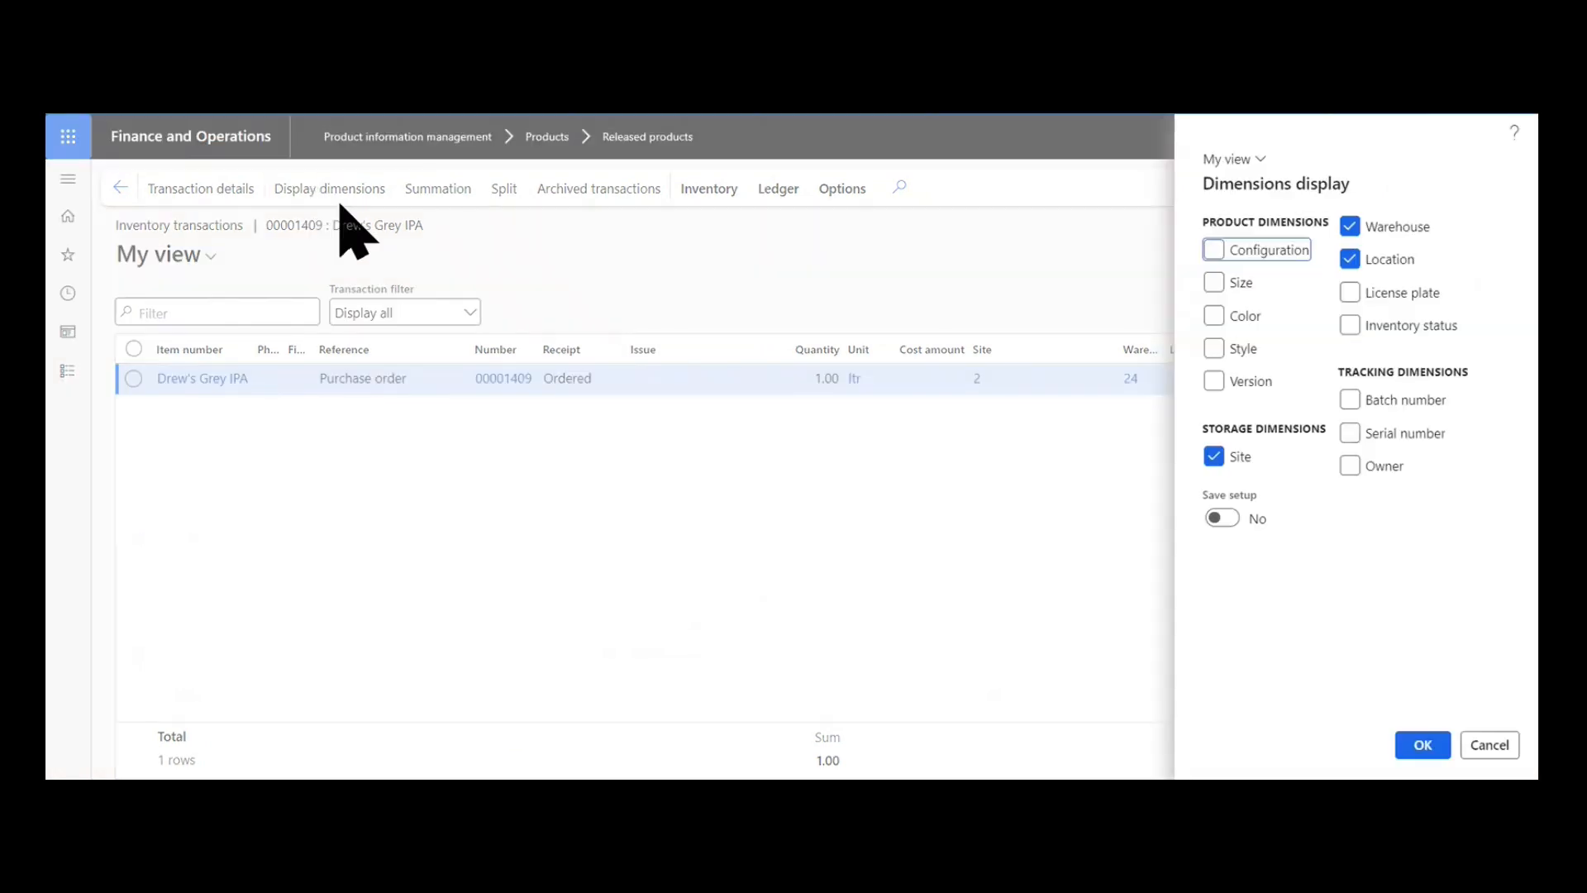
pyautogui.click(1350, 404)
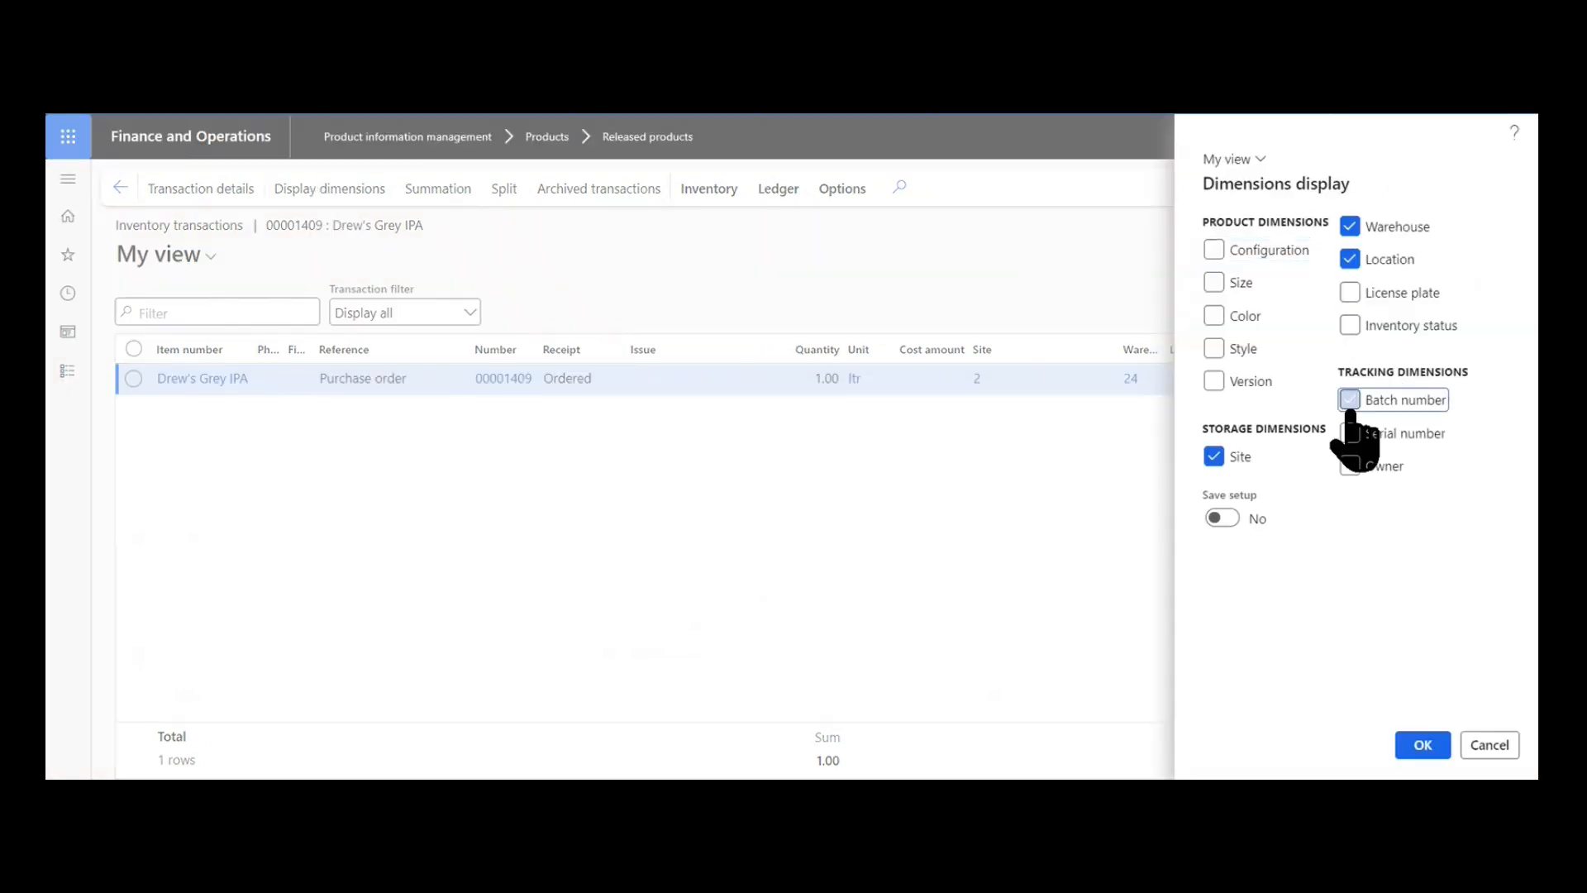
pyautogui.click(1218, 519)
pyautogui.click(1422, 745)
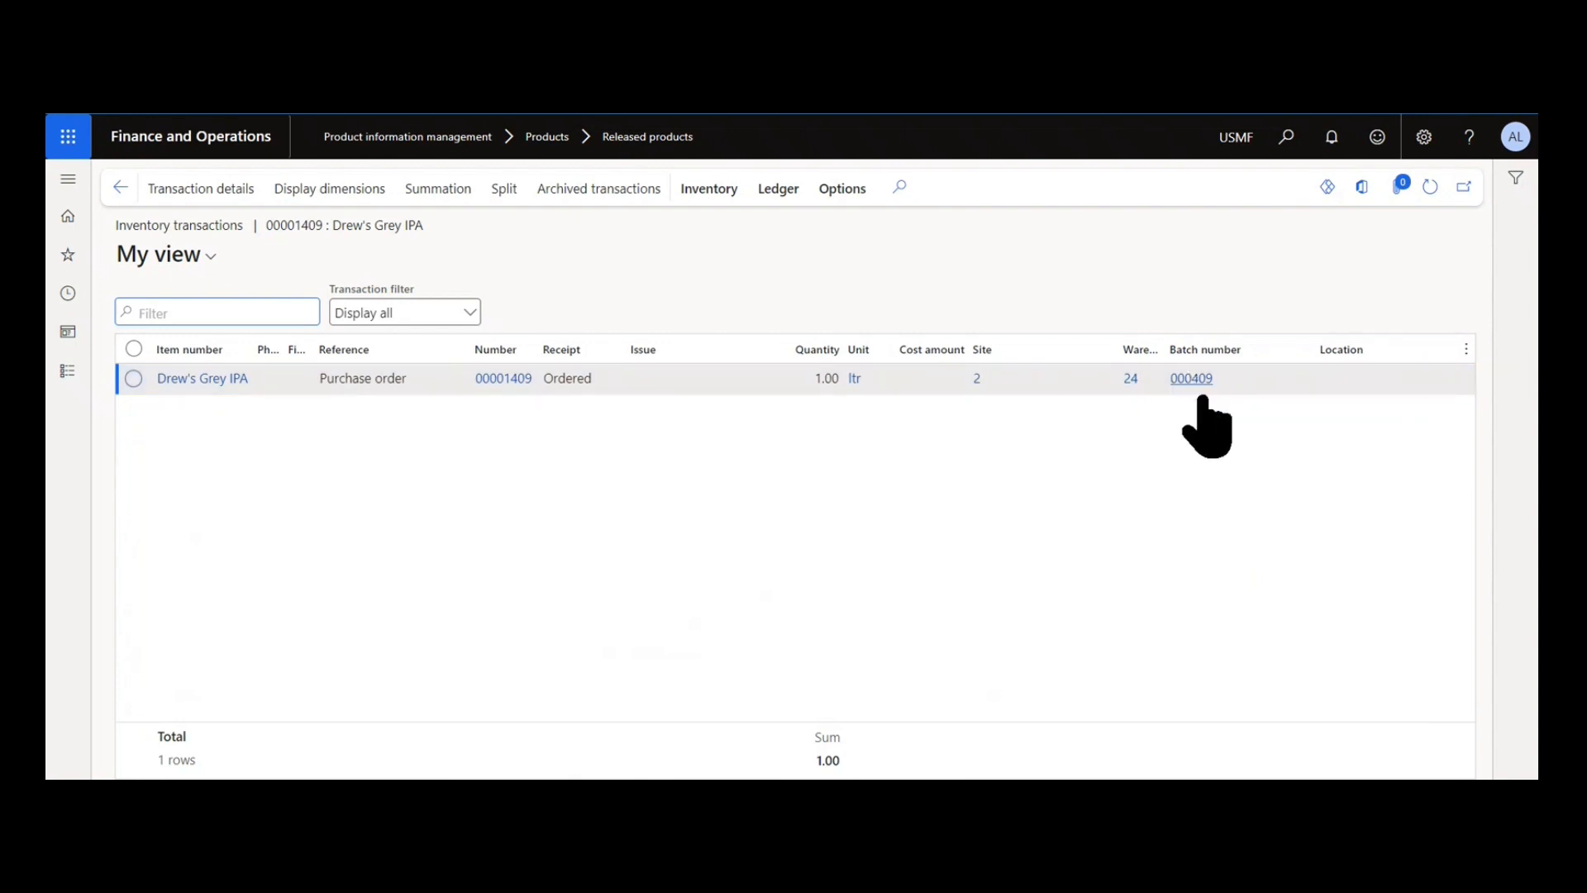
pyautogui.click(514, 436)
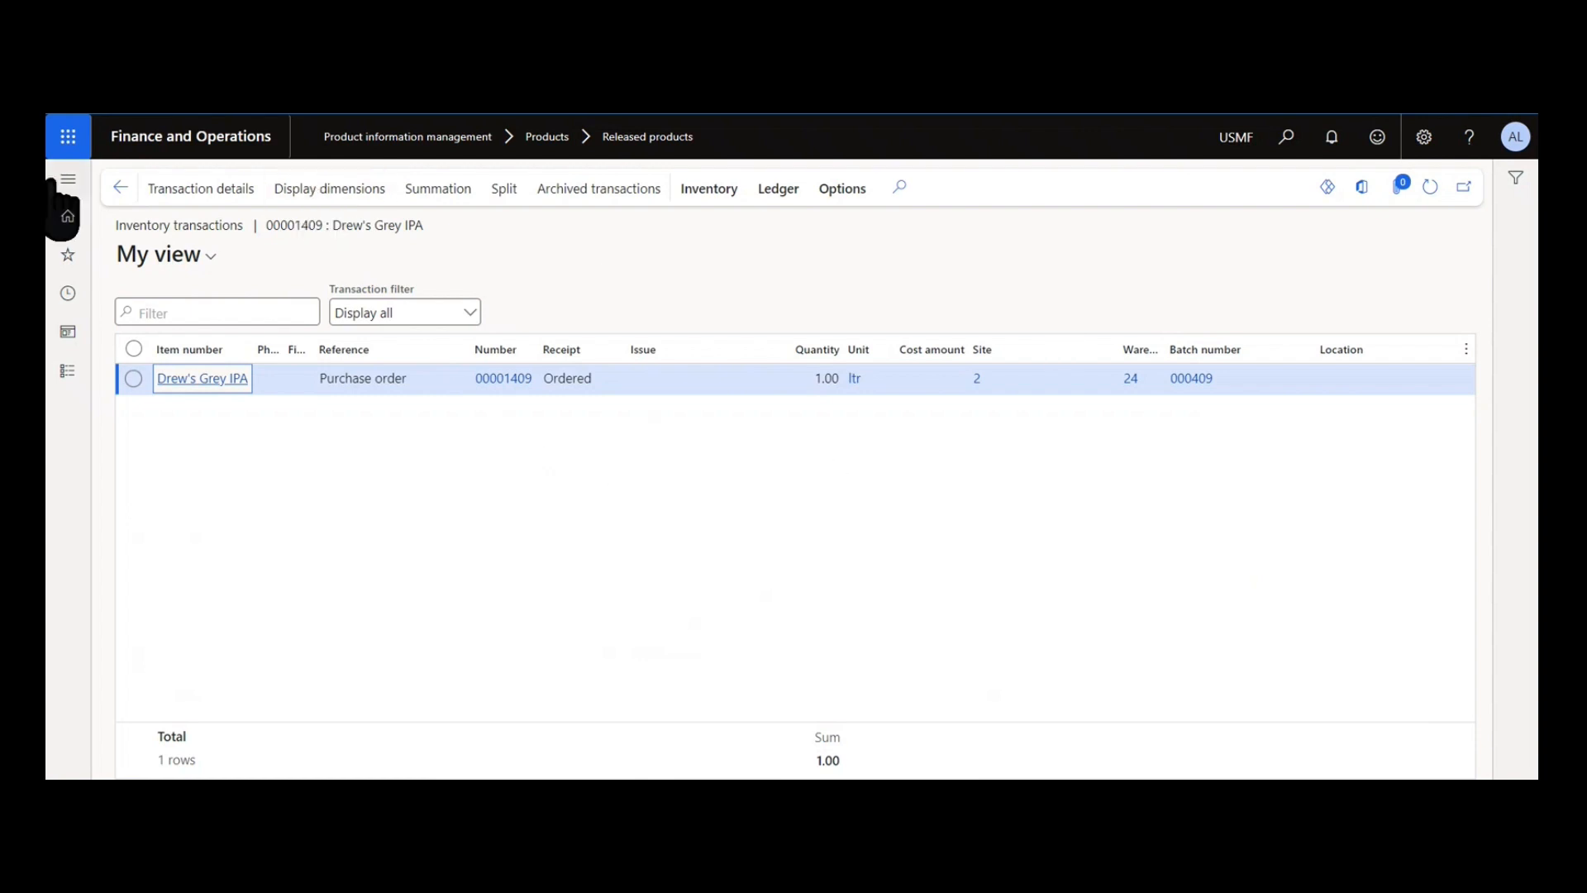
# Turn Only for inventory transactions back on for BatchAuto and open the Inve_170 number sequence details.
pyautogui.click(107, 185)
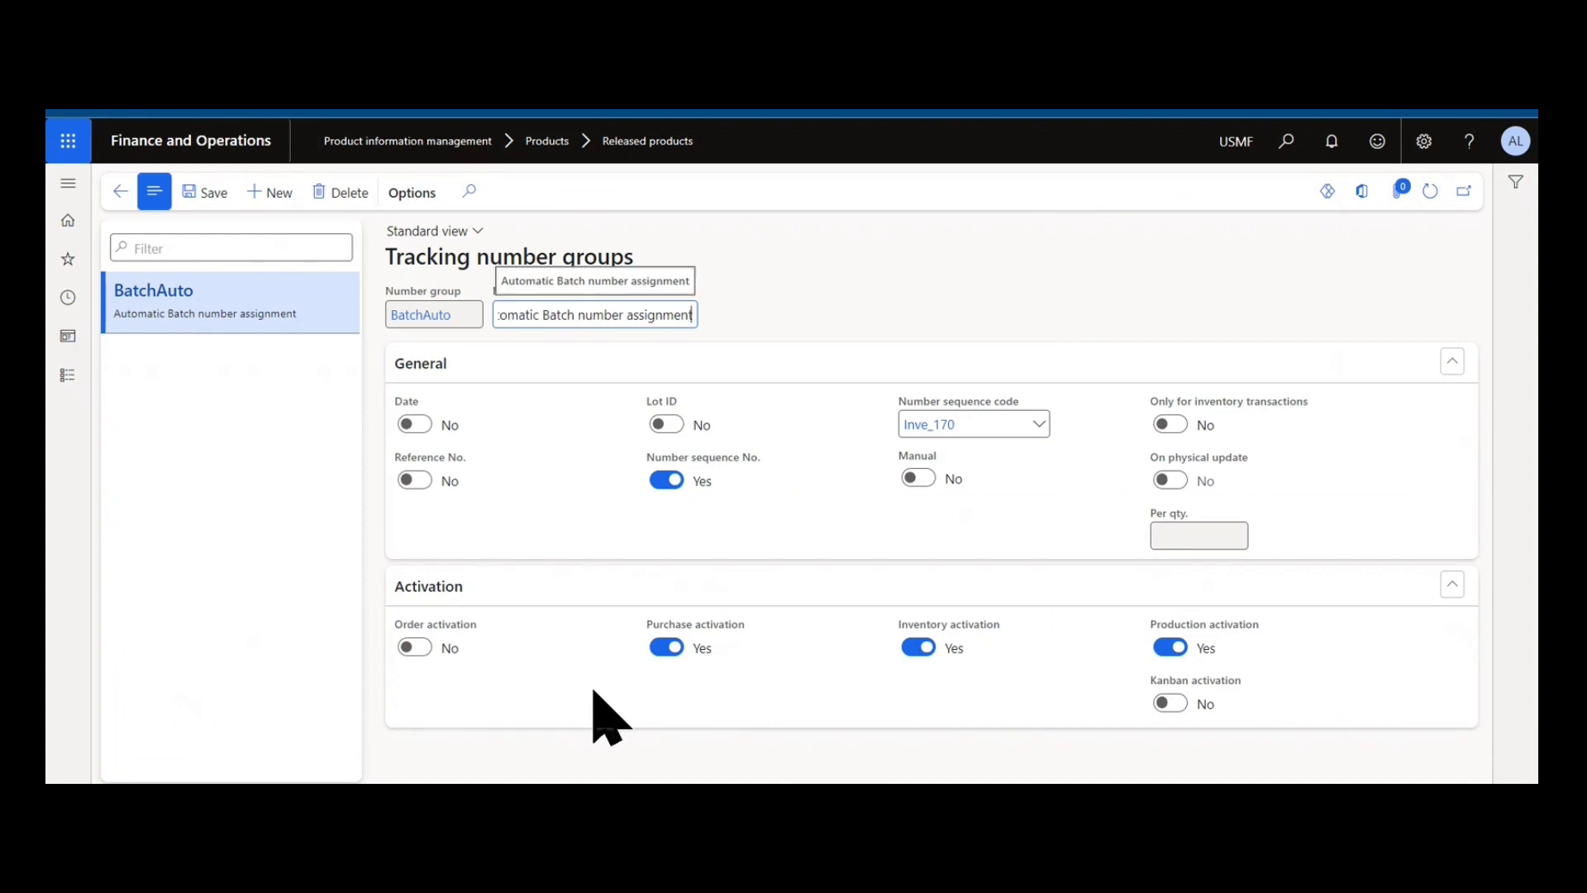
pyautogui.click(1163, 425)
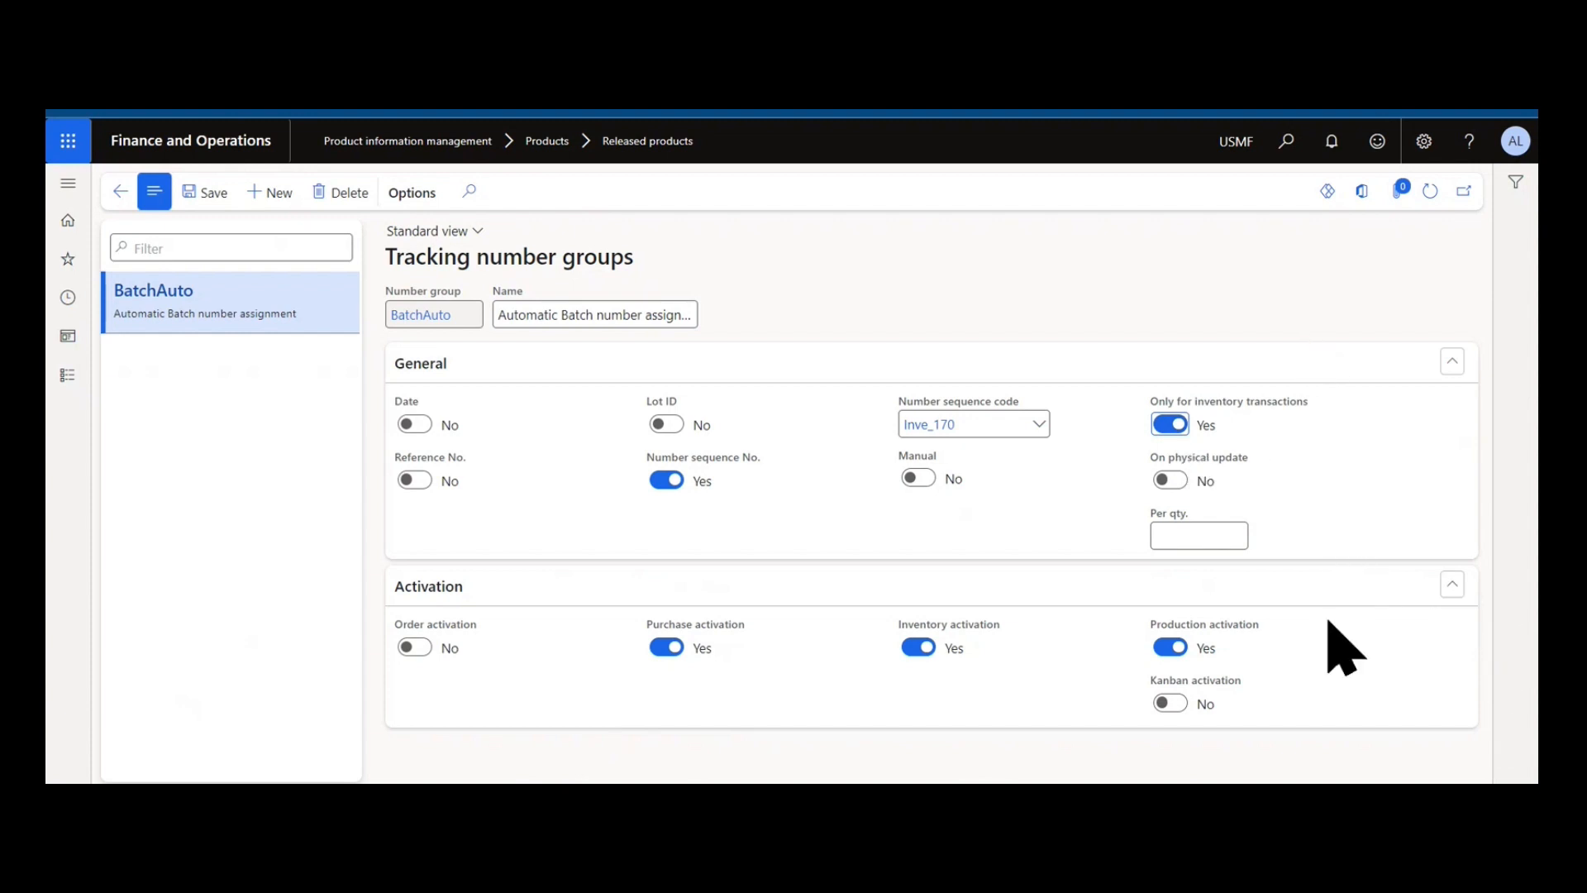
pyautogui.moveTo(1336, 577)
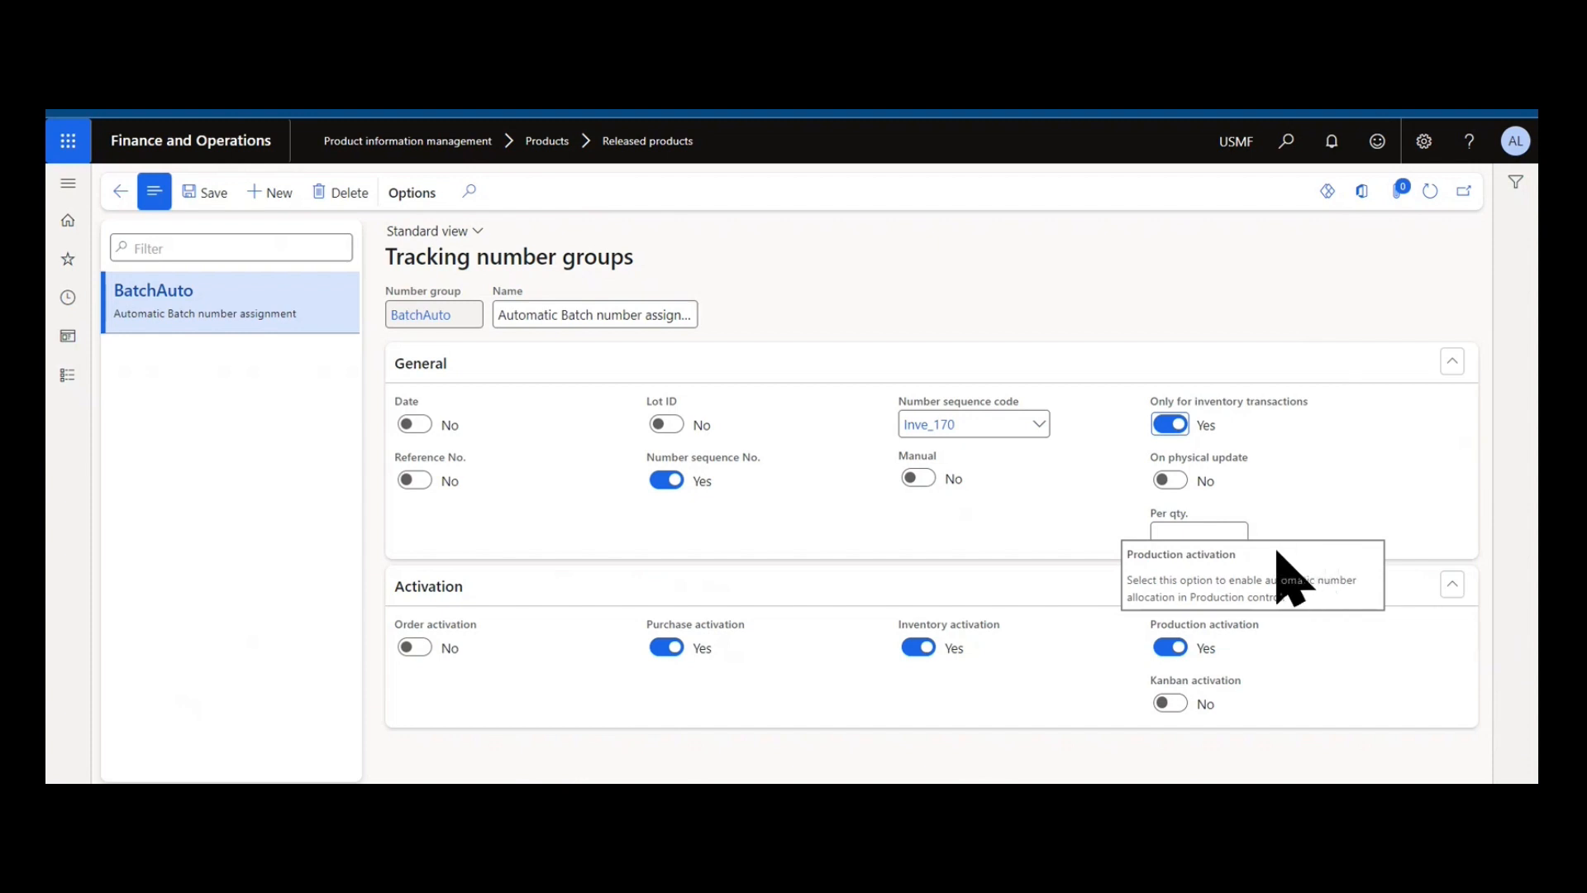
pyautogui.rightClick(1040, 428)
pyautogui.click(1120, 523)
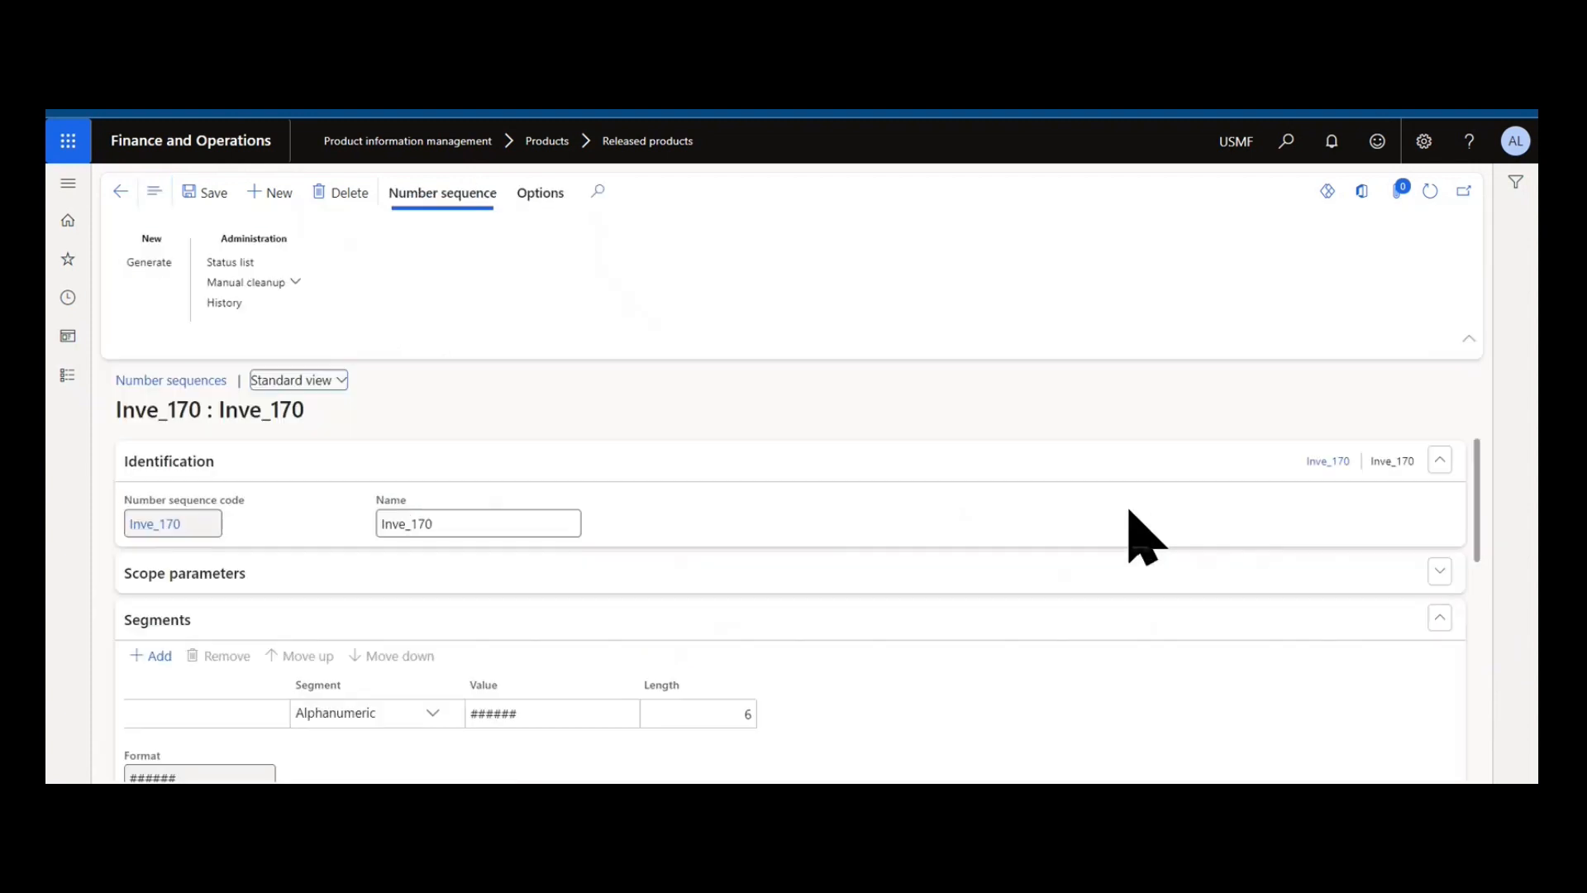
# Add a Constant segment with value BN ahead of the Inve_170 number sequence format, save it, and accept the change.
pyautogui.click(151, 655)
pyautogui.click(479, 711)
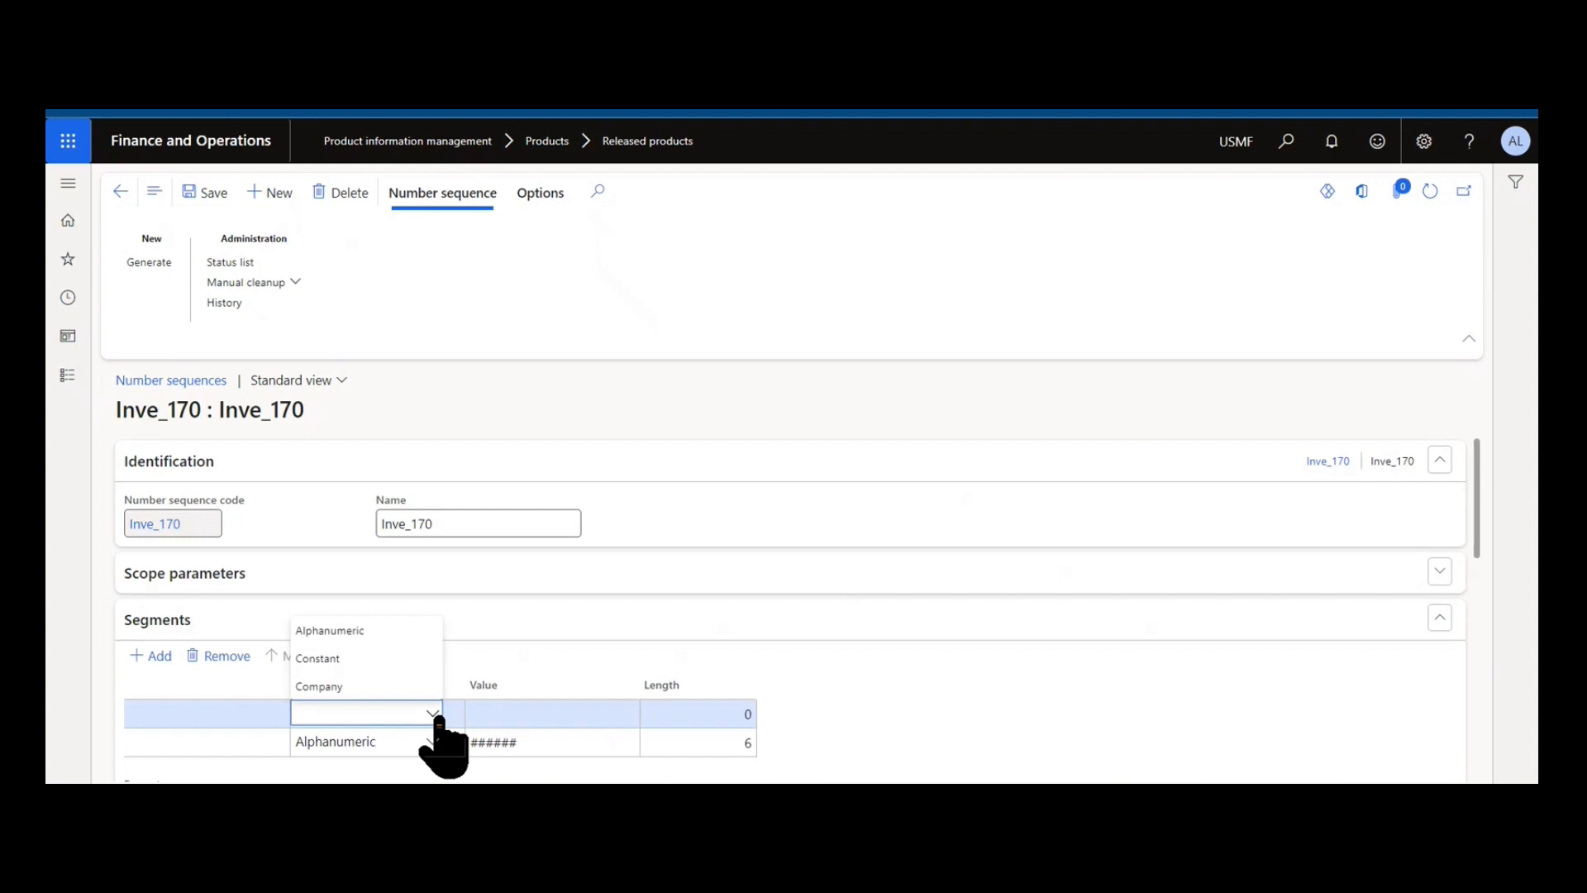
pyautogui.click(418, 658)
pyautogui.click(538, 706)
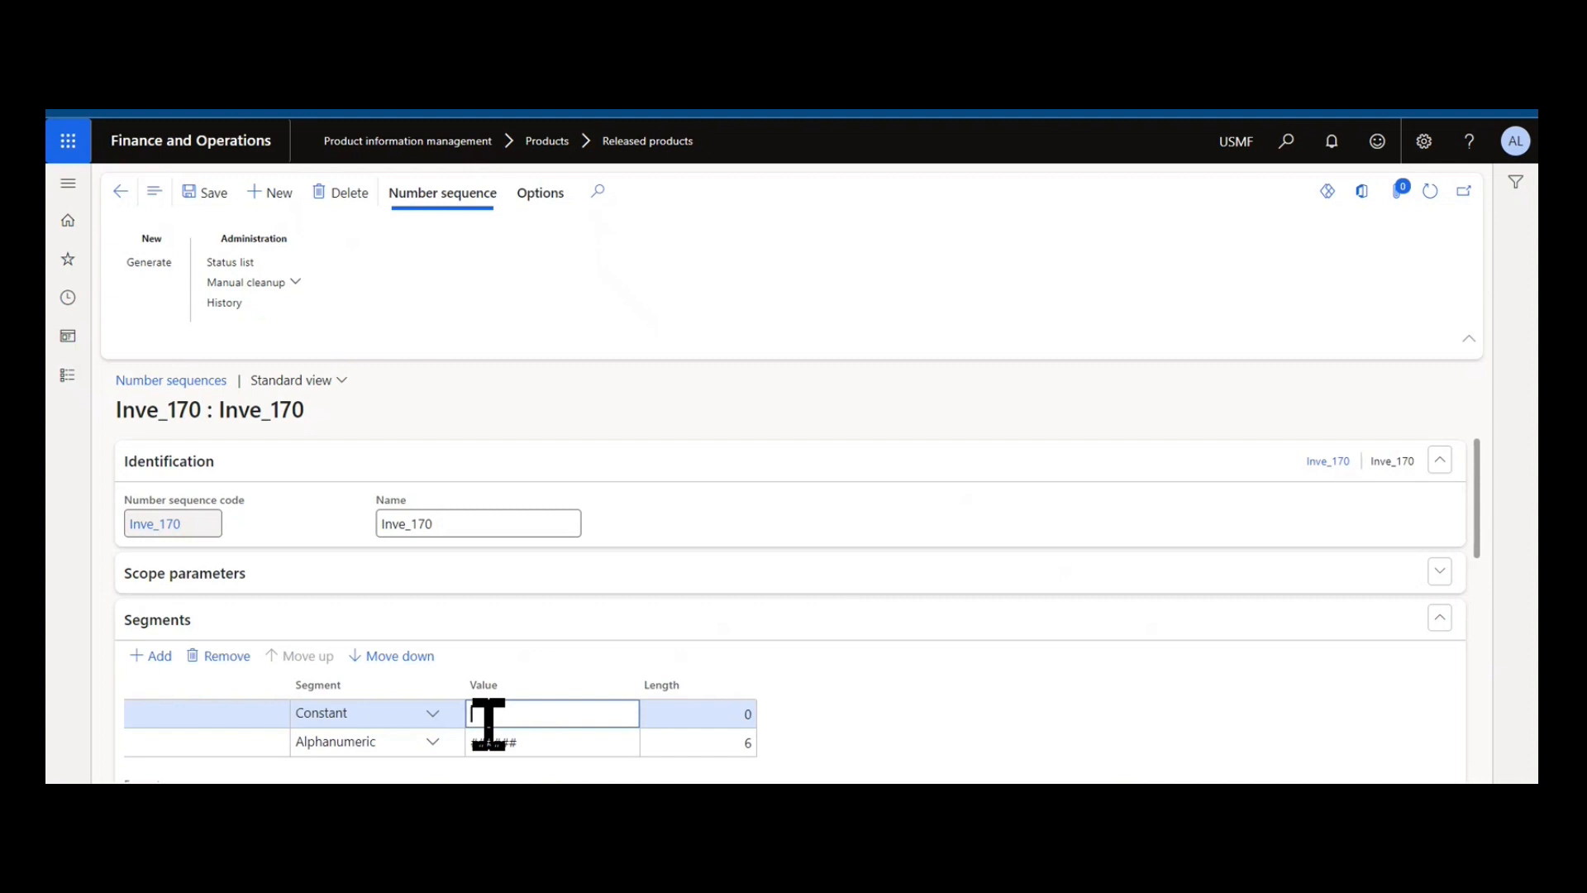
pyautogui.write('BN')
pyautogui.click(207, 201)
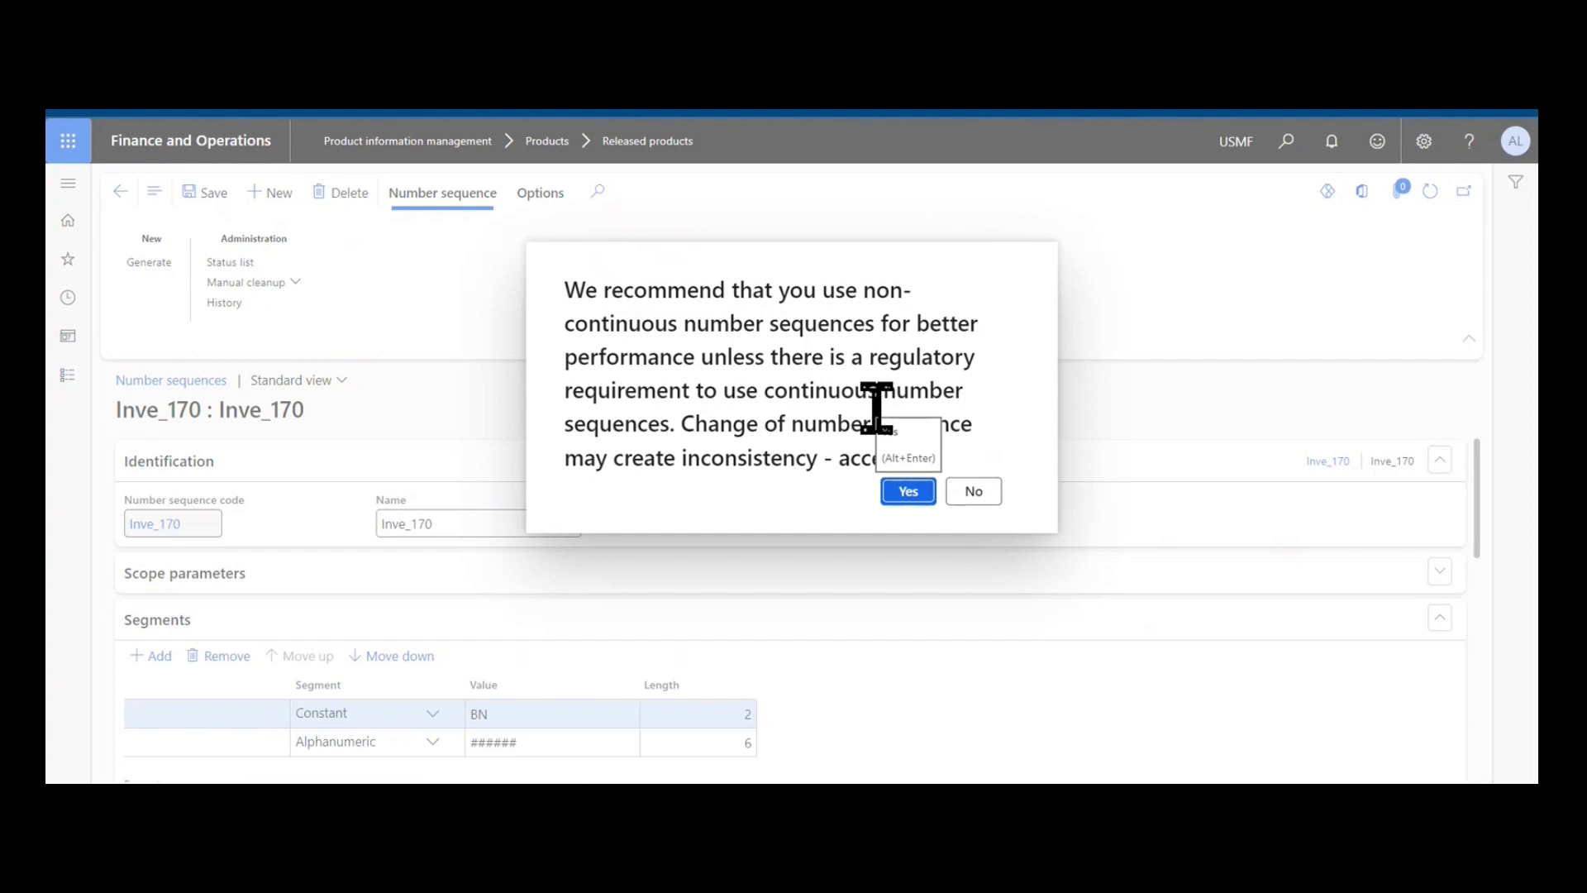
pyautogui.click(917, 493)
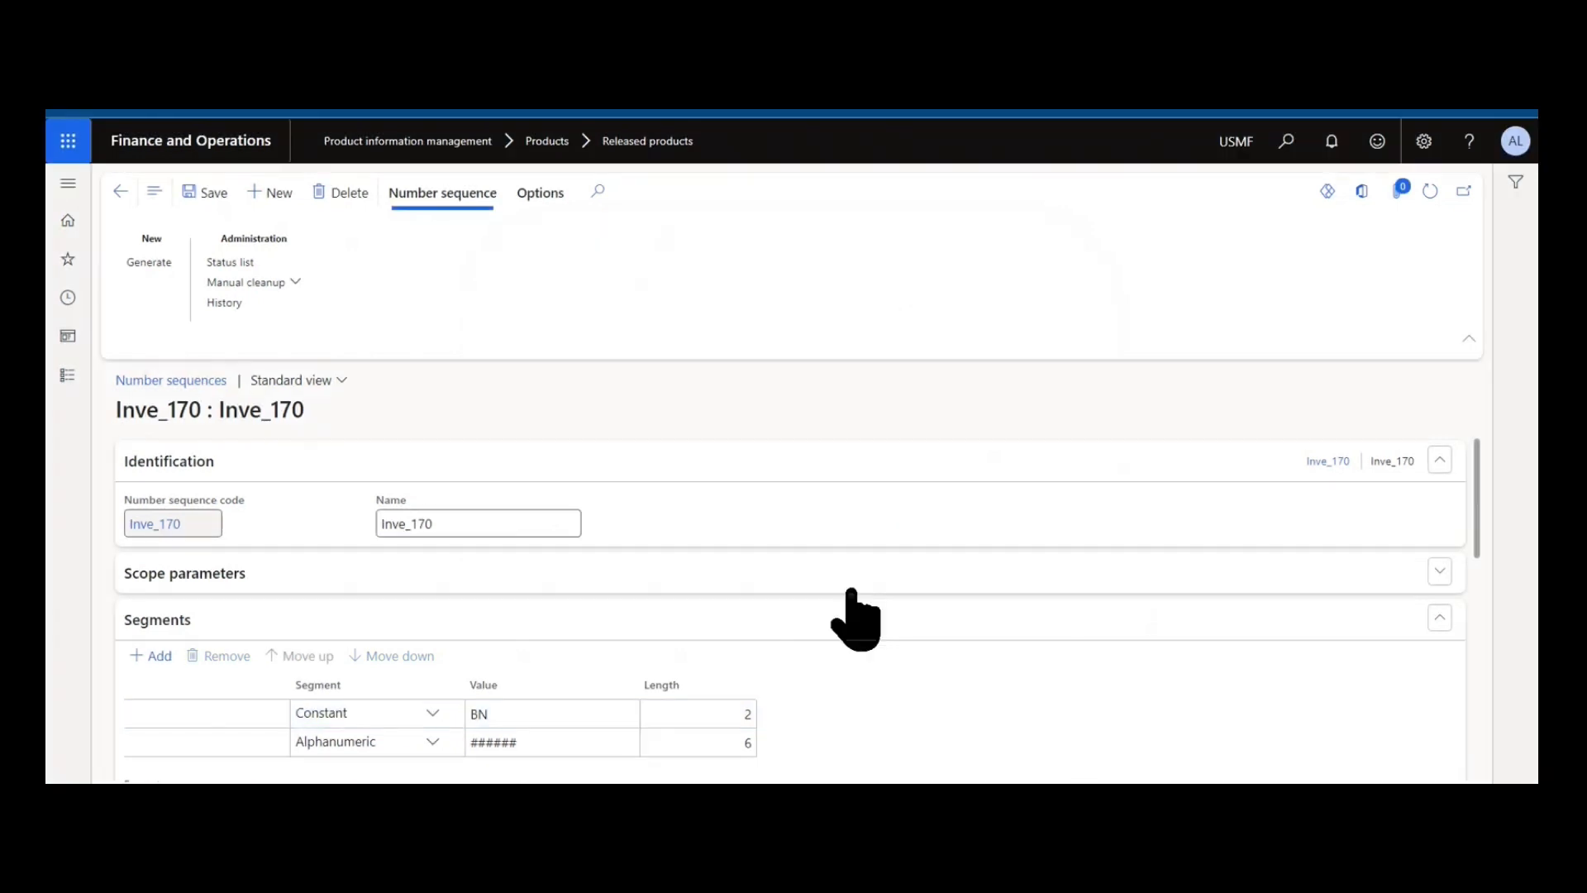
# Return to purchase order 00001409 and view the selected line's inventory transactions to check its batch number.
pyautogui.scroll(-5, 850, 616)
pyautogui.scroll(-3, 850, 616)
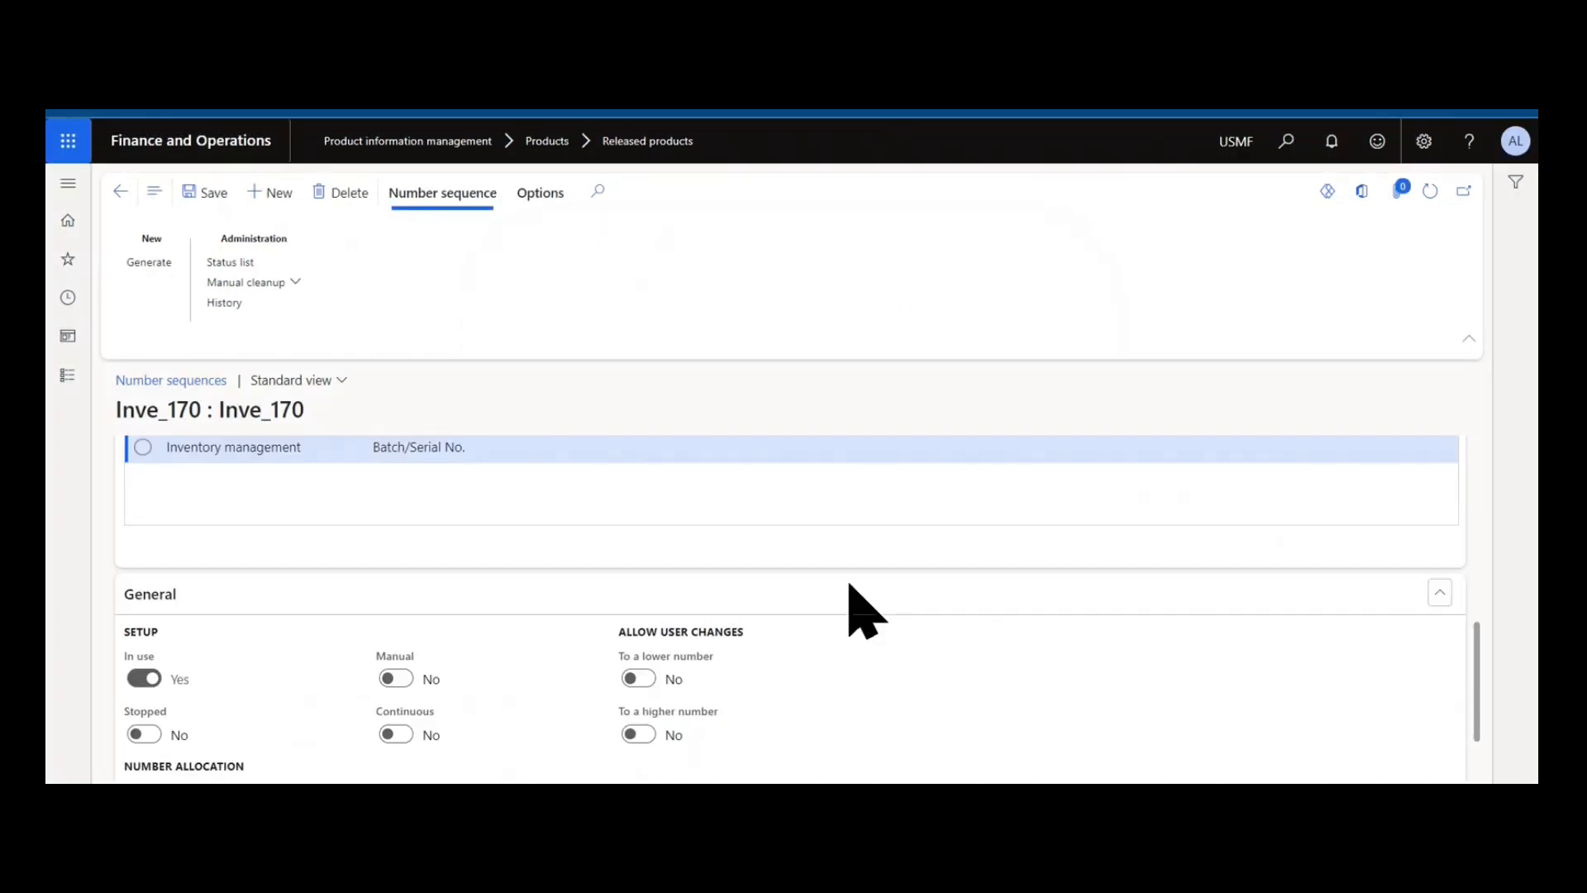
pyautogui.click(120, 197)
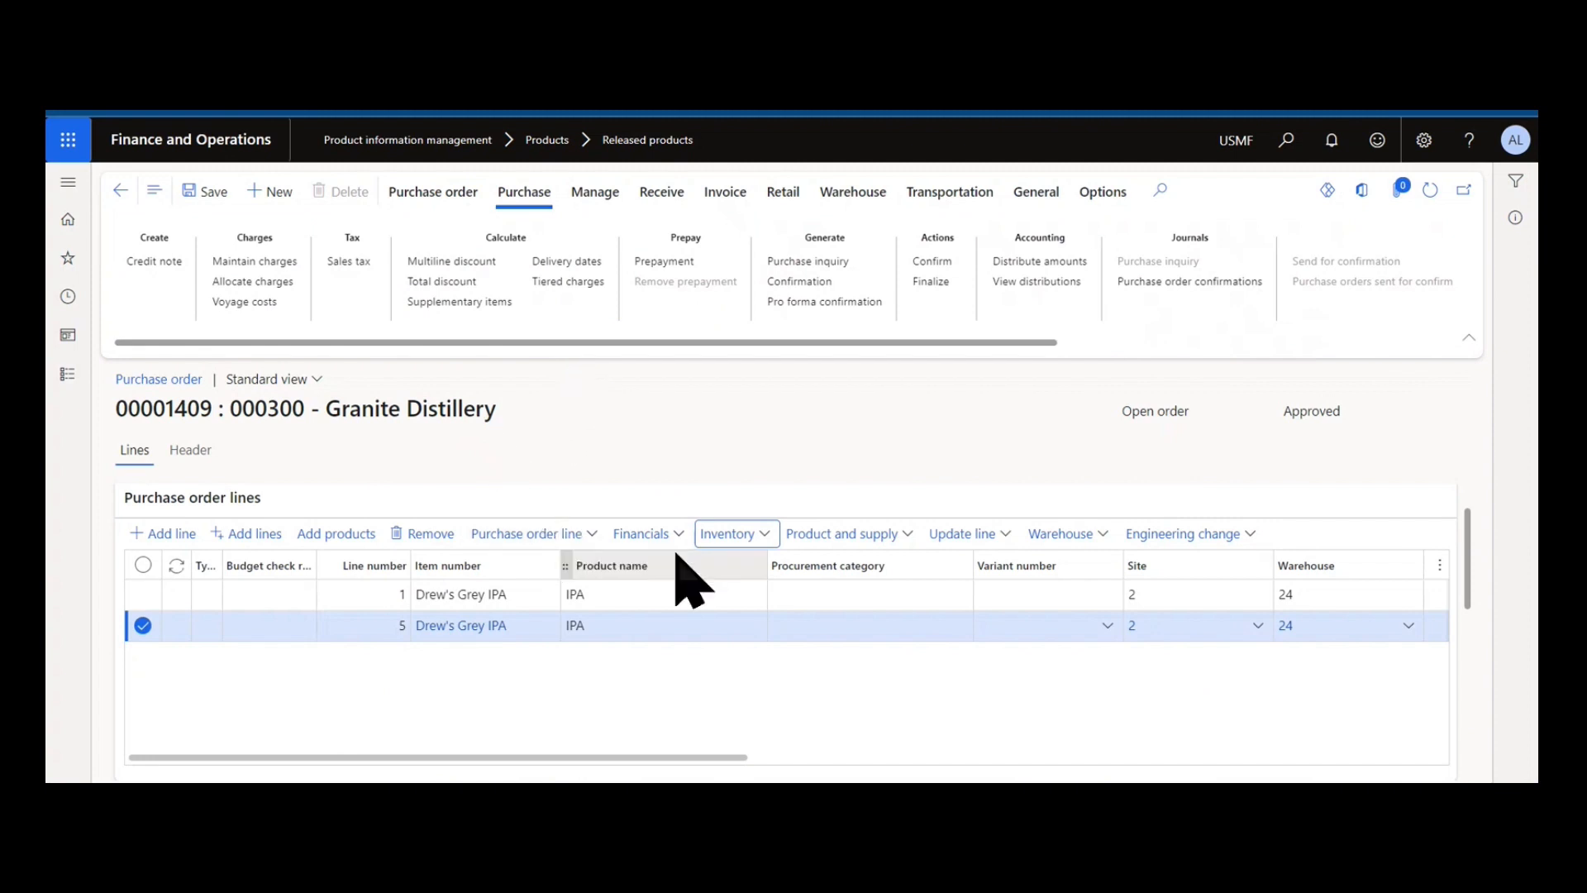
pyautogui.click(703, 534)
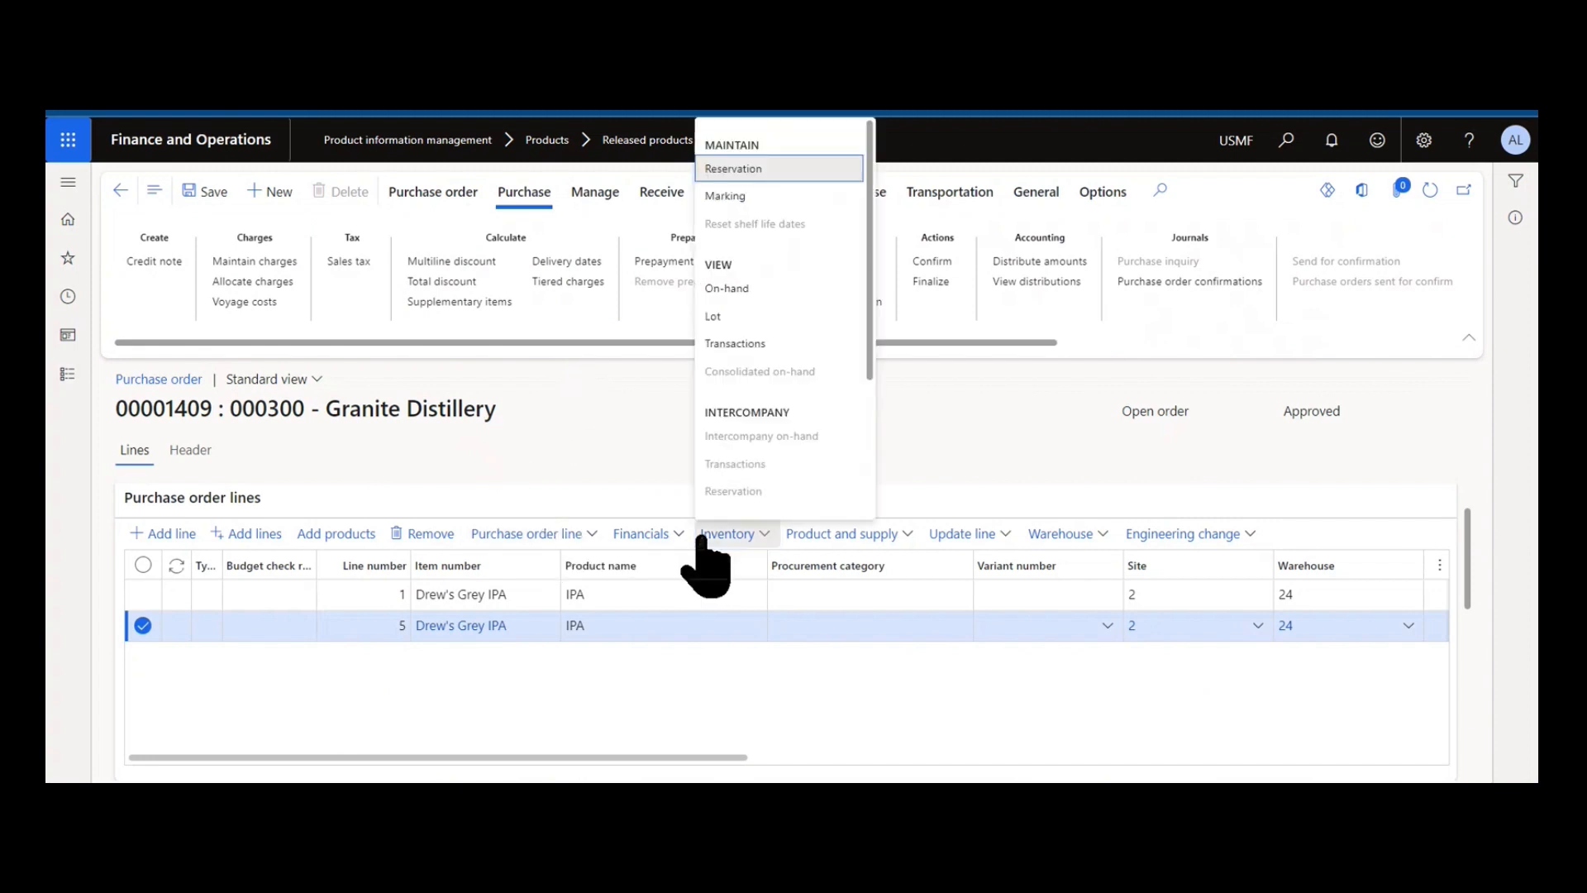
pyautogui.click(779, 345)
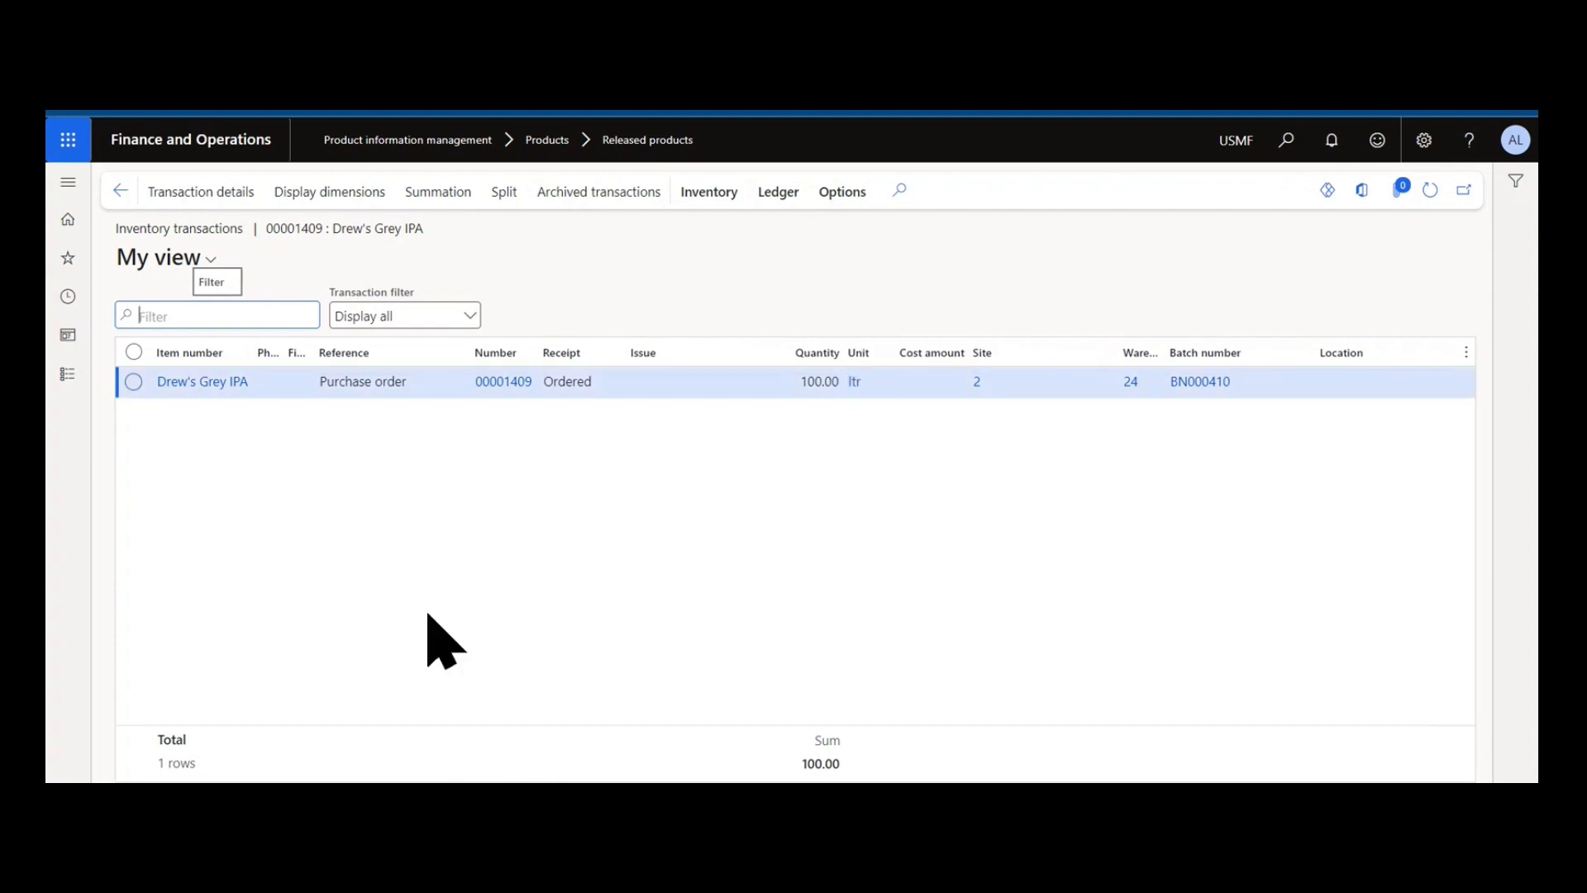
# Go back to the Drew's Grey IPA product and open the details of its BatchAuto batch number group.
pyautogui.click(120, 191)
pyautogui.click(120, 192)
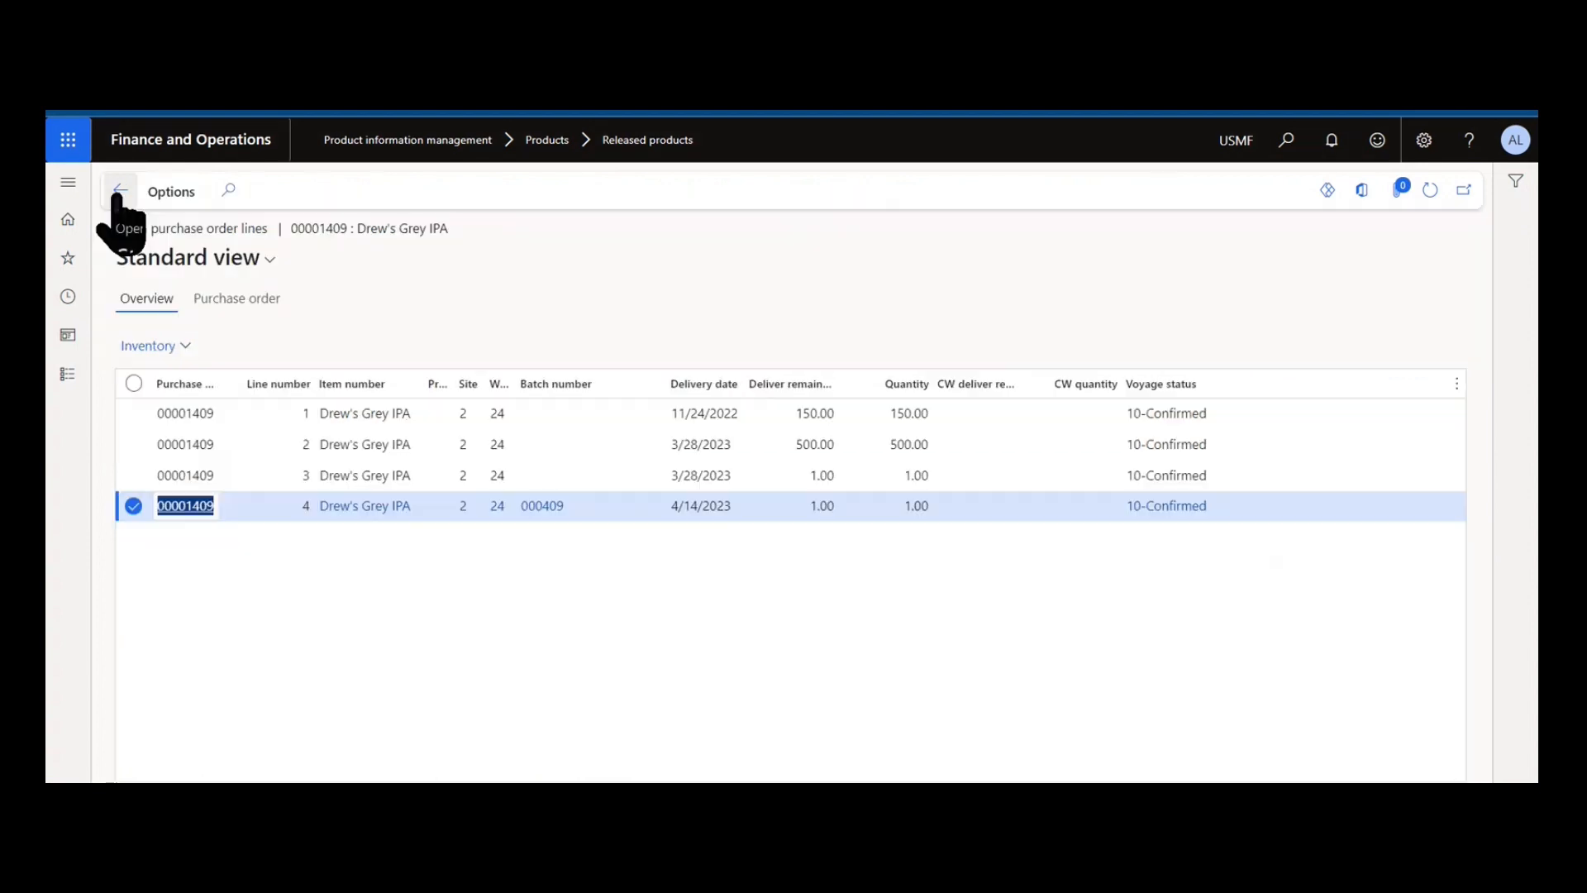
pyautogui.click(120, 192)
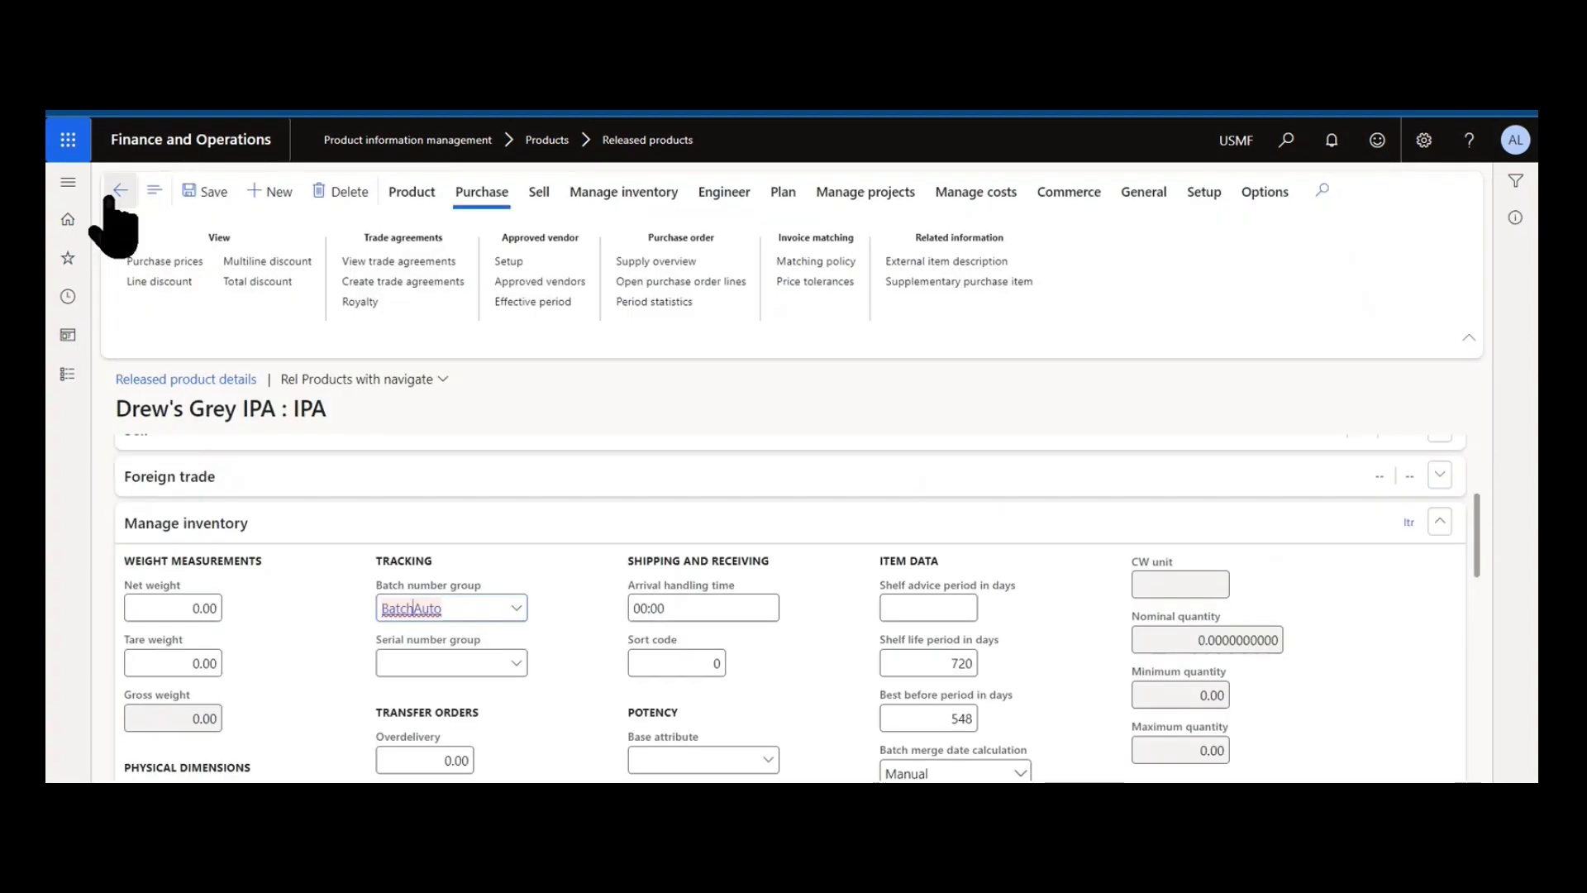
pyautogui.rightClick(522, 627)
pyautogui.rightClick(524, 616)
pyautogui.moveTo(529, 620)
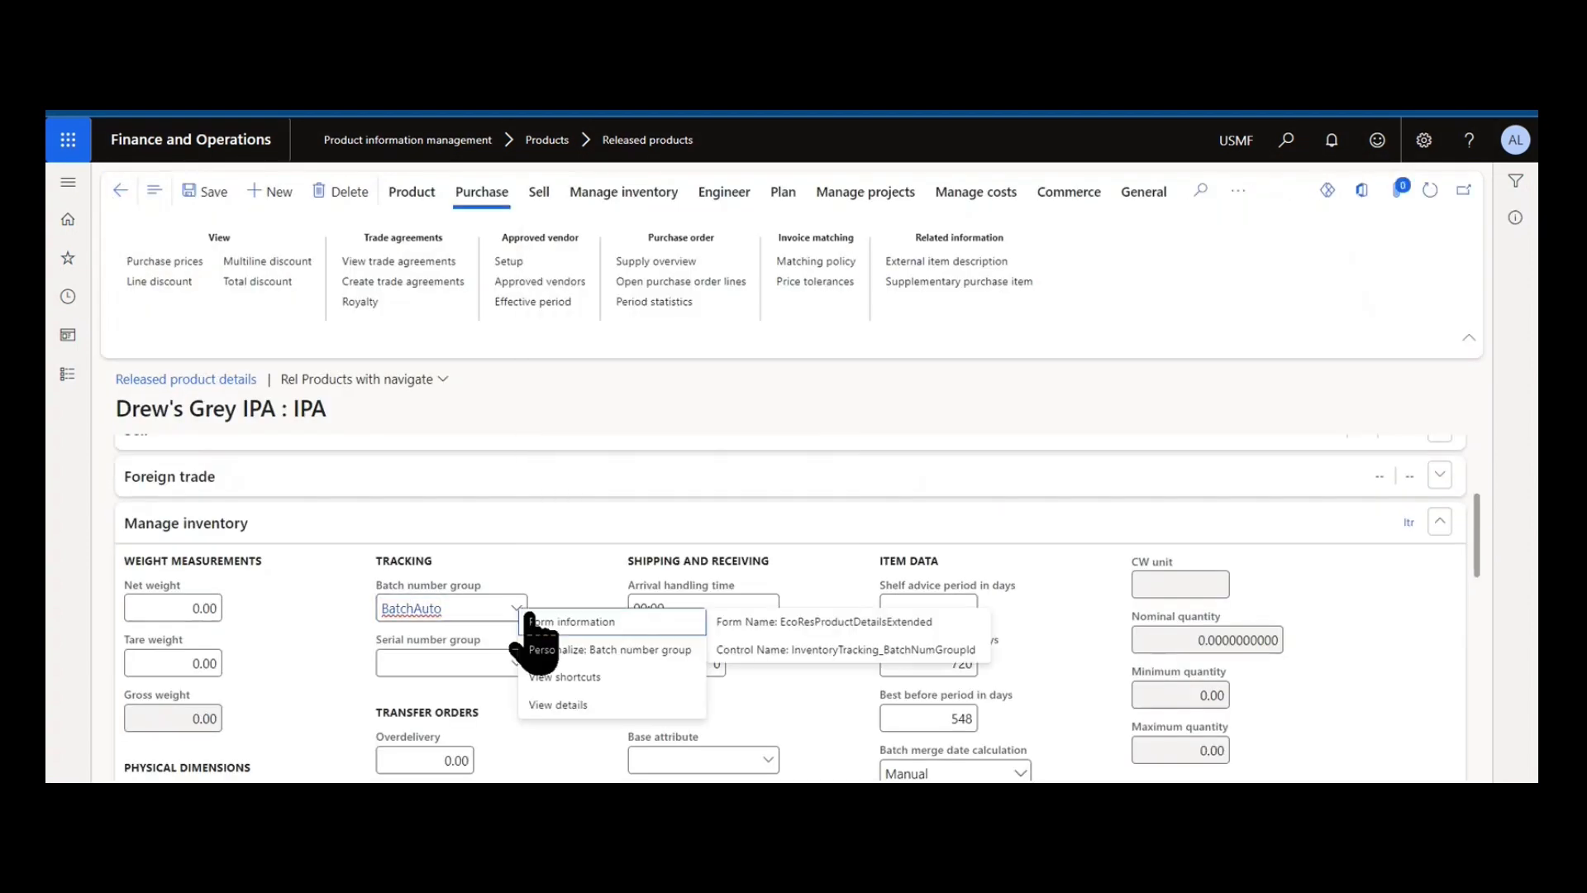
pyautogui.click(608, 728)
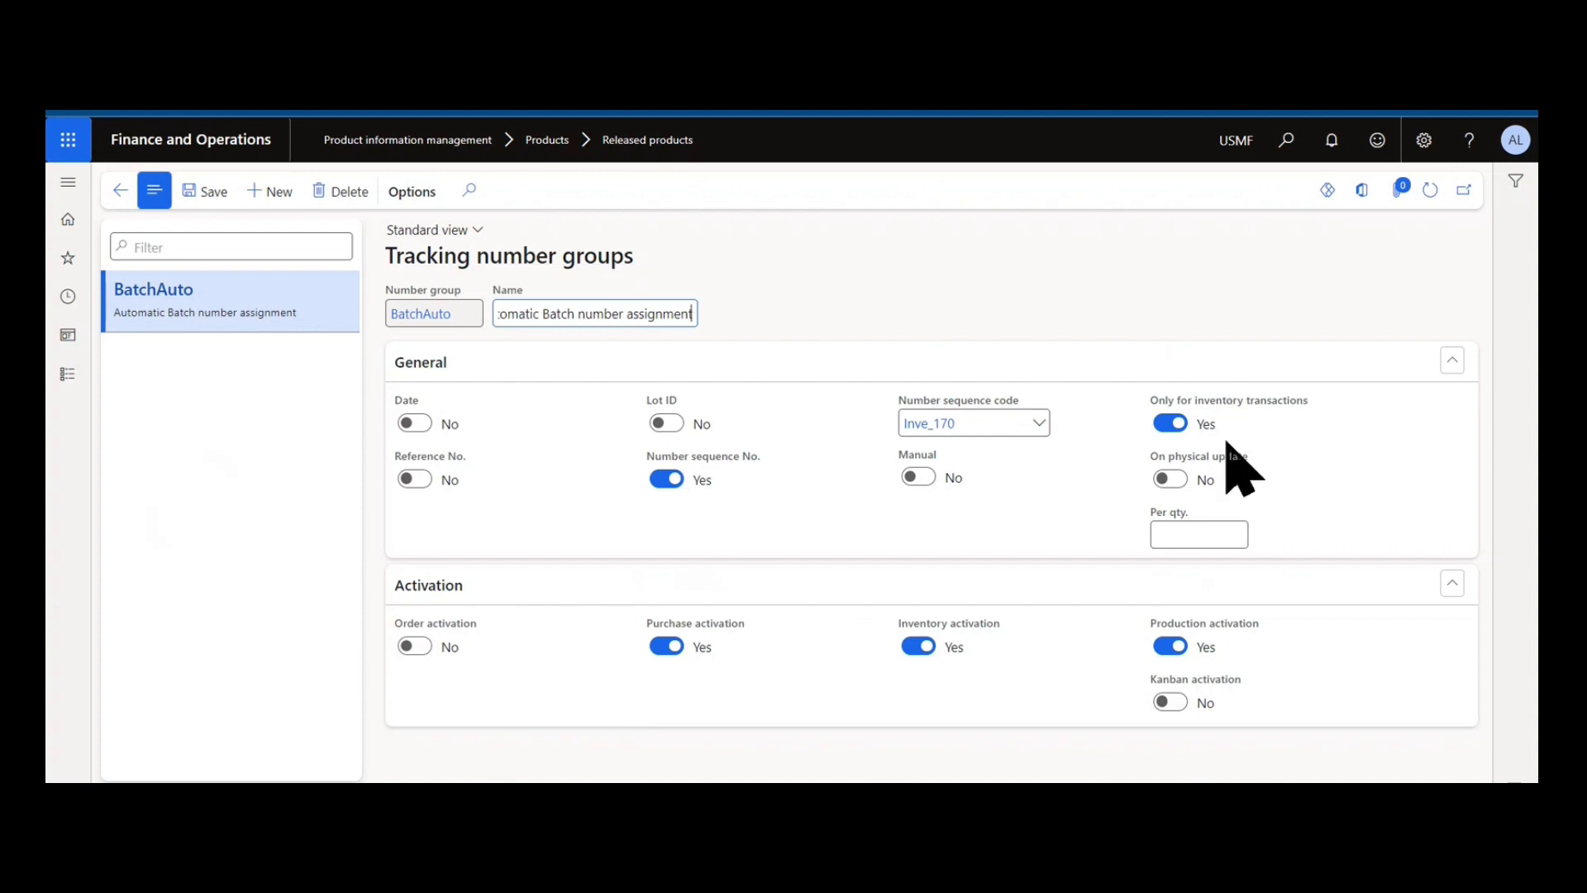
pyautogui.moveTo(1179, 513)
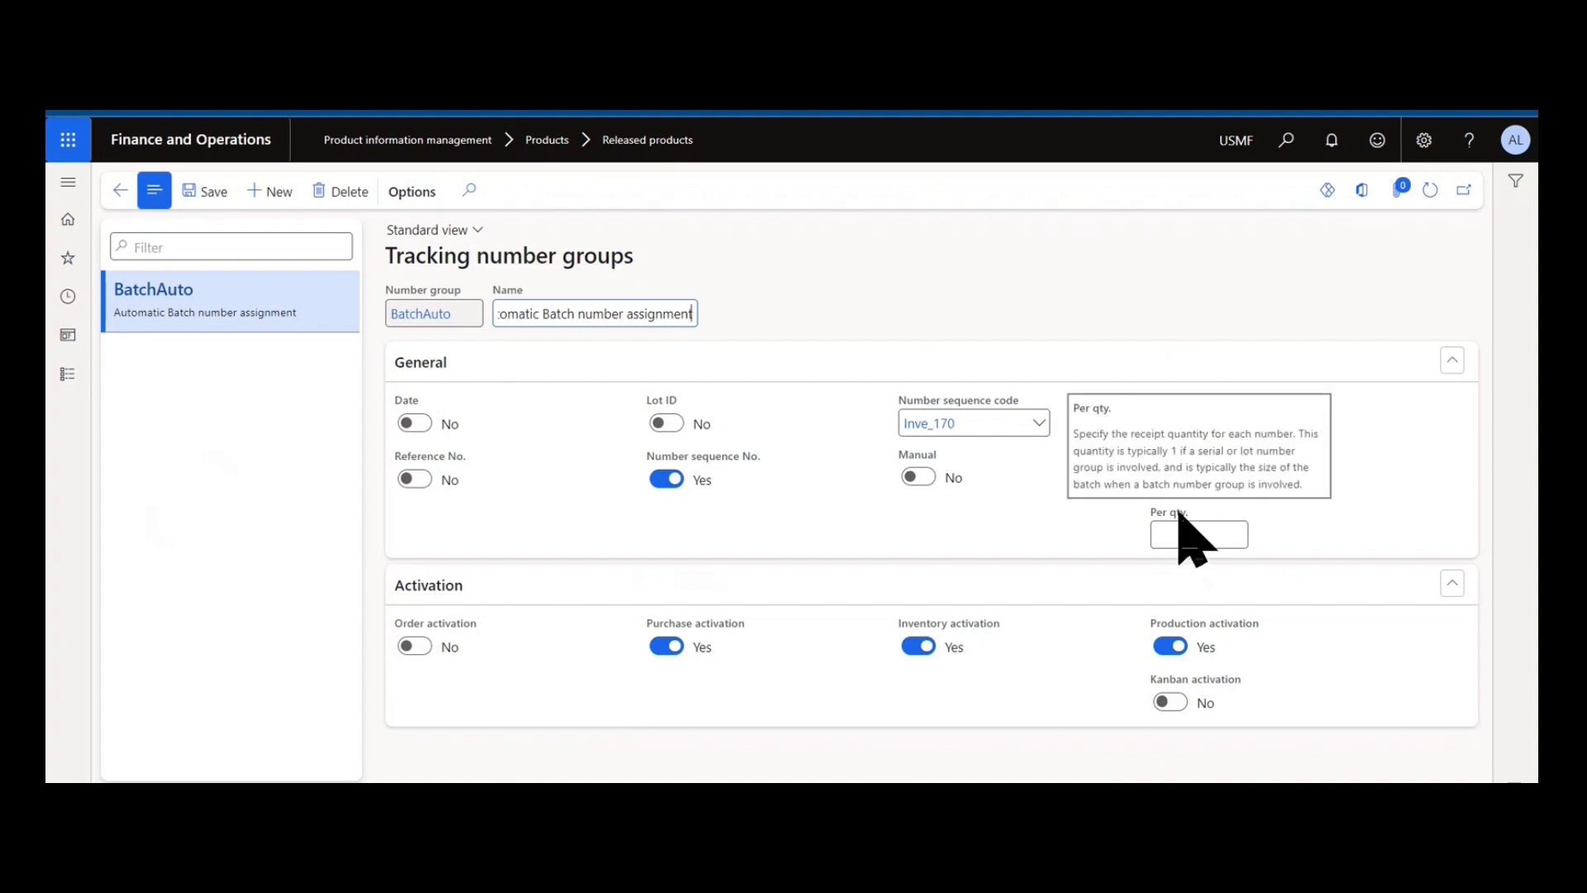